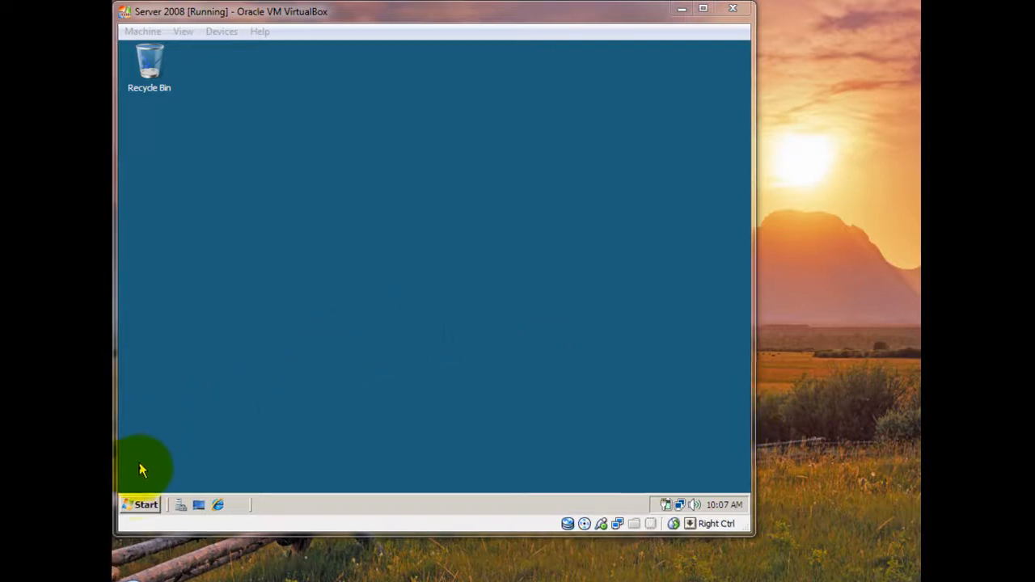
In Server Manager's Remote Desktop configuration, allow connections from computers running any version of Remote Desktop and accept the firewall exception.
click(141, 504)
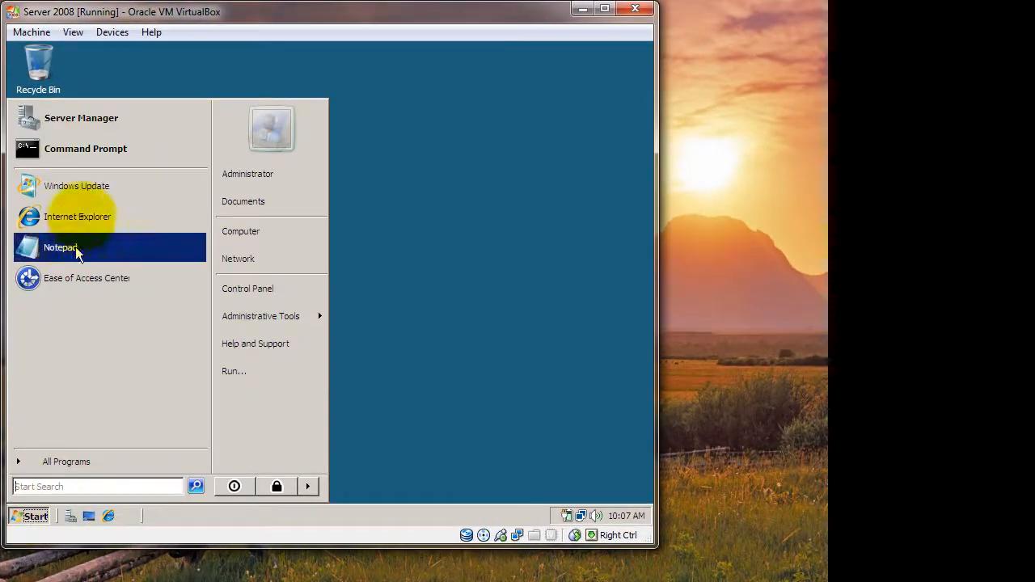
click(80, 132)
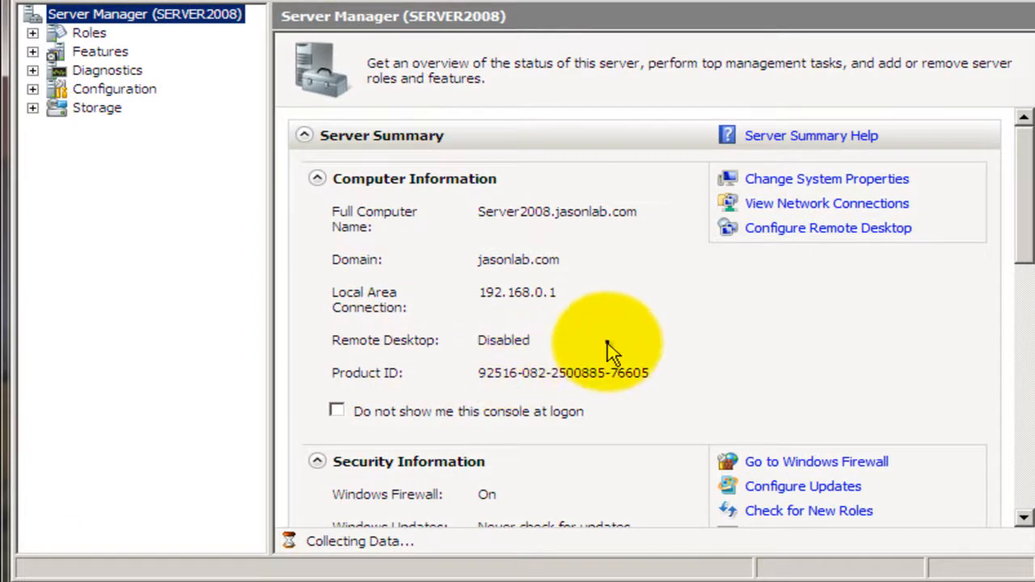
click(793, 235)
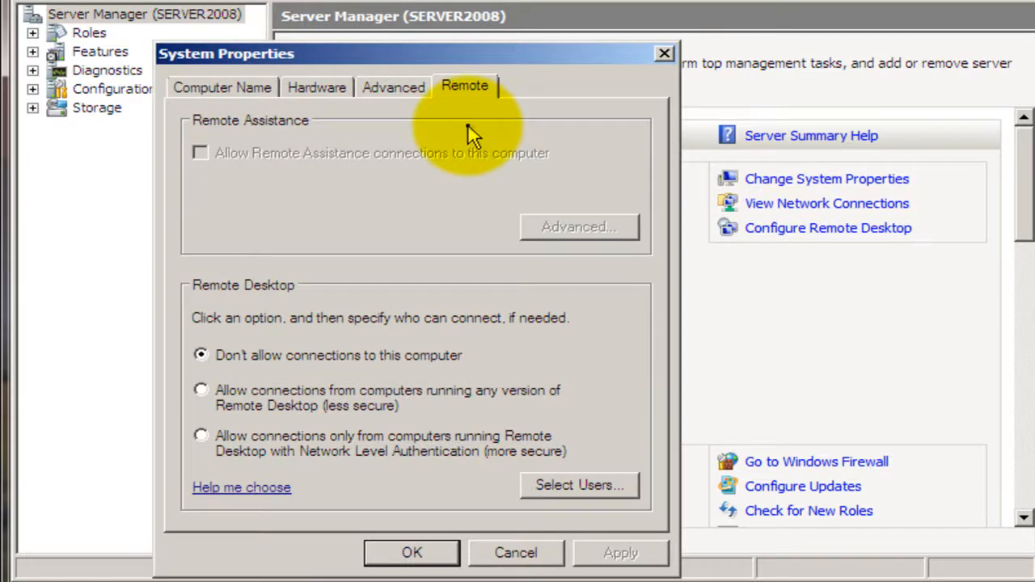
click(212, 394)
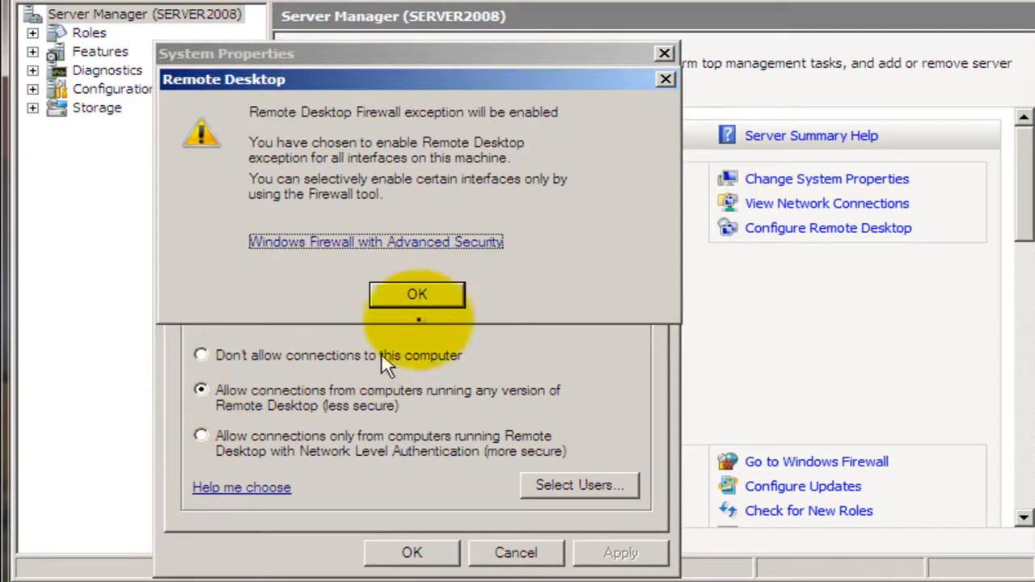
click(420, 295)
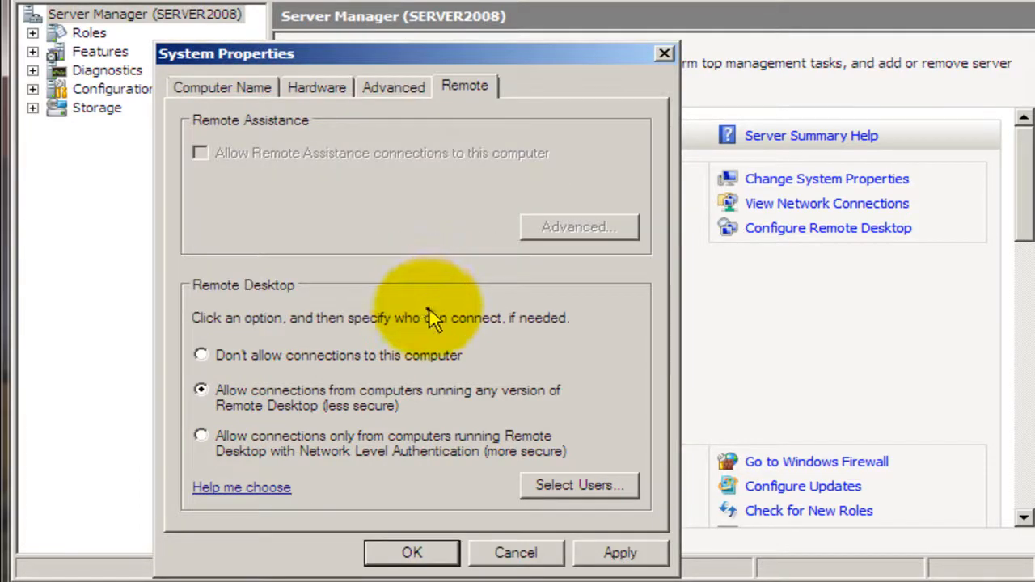
Find the jasonlab.com account "user one" through an advanced search and add it to the Remote Desktop users.
click(560, 484)
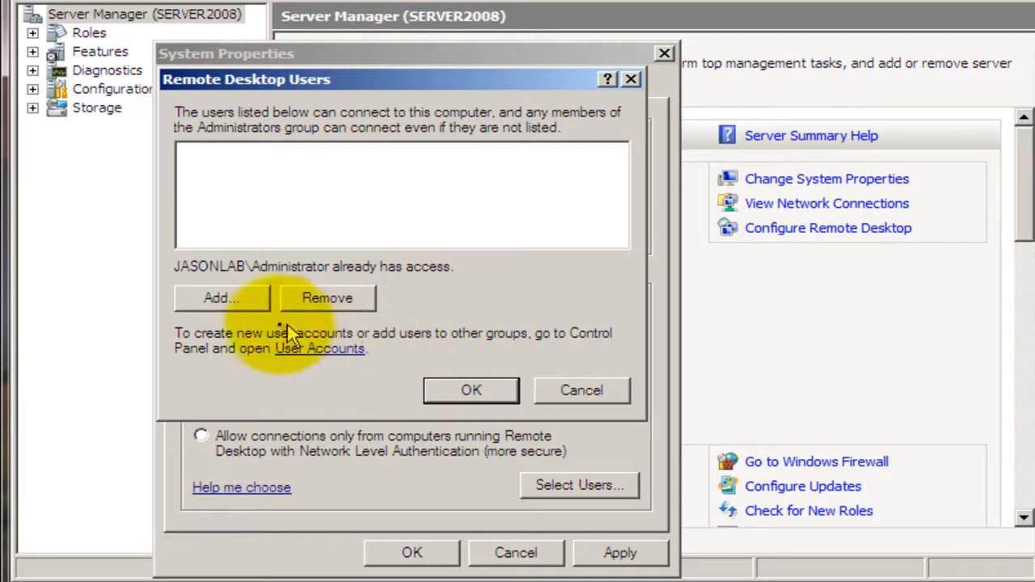
click(229, 307)
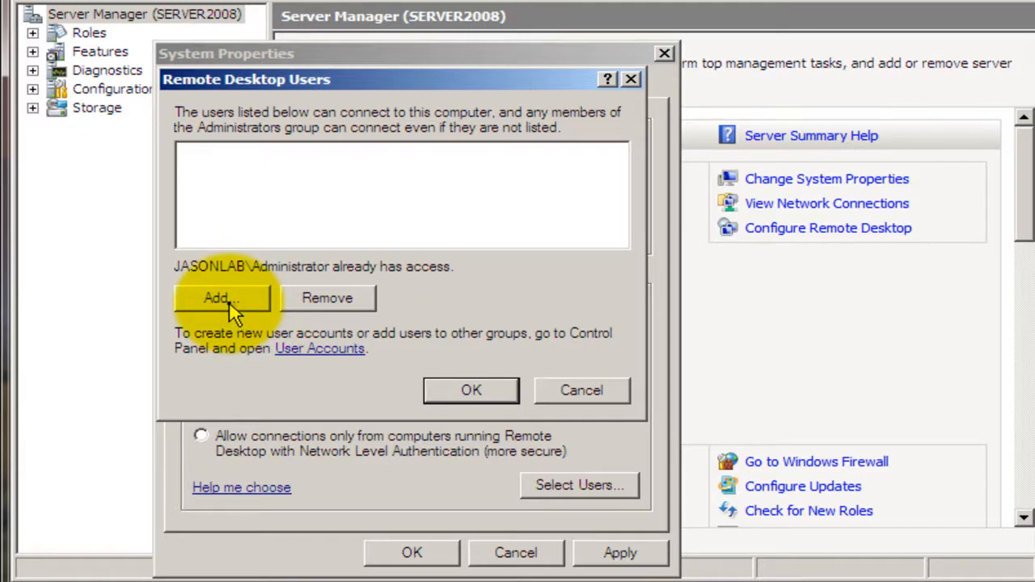
click(227, 301)
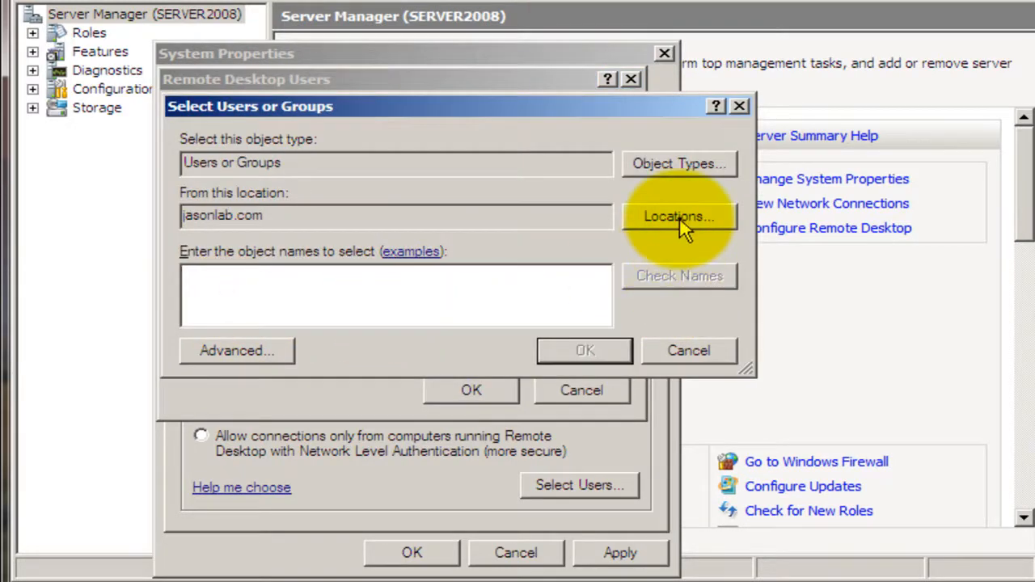
click(281, 350)
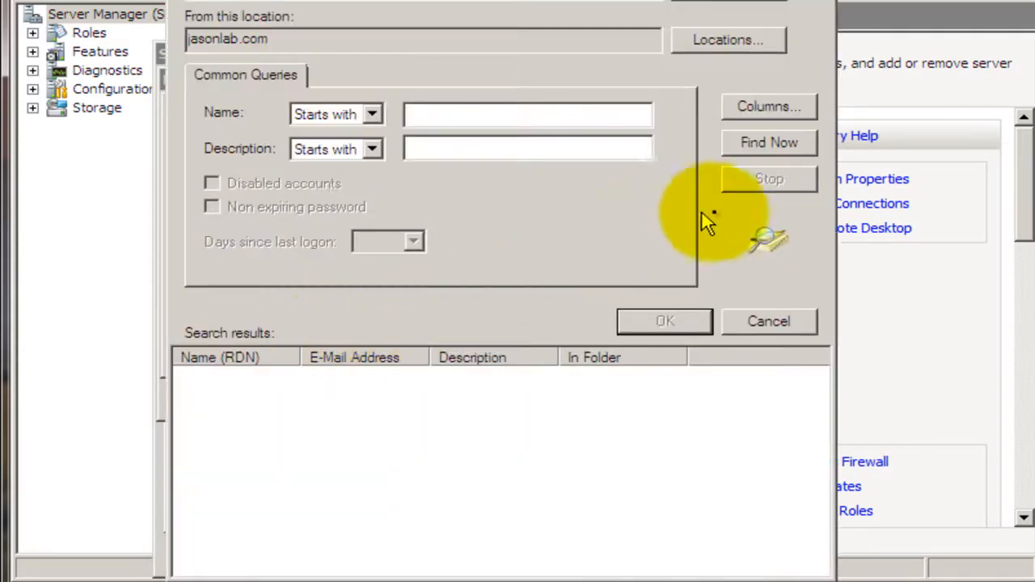
click(792, 143)
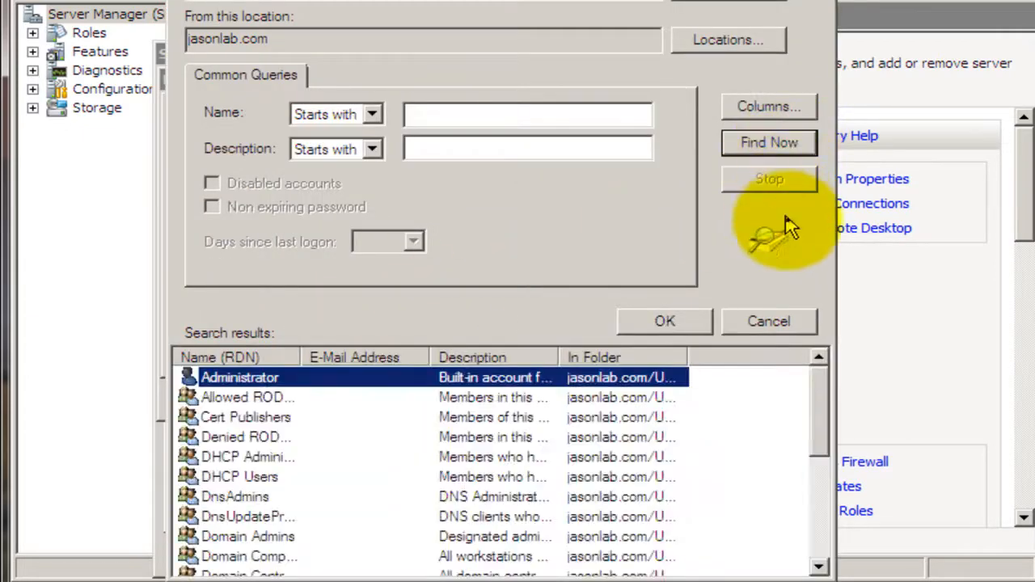
drag(820, 376, 885, 538)
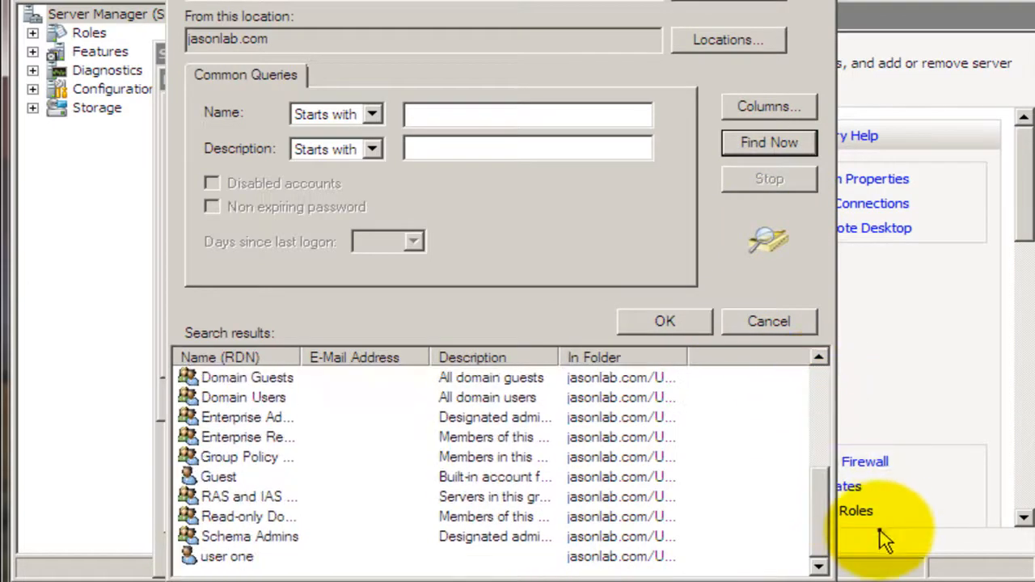
click(250, 559)
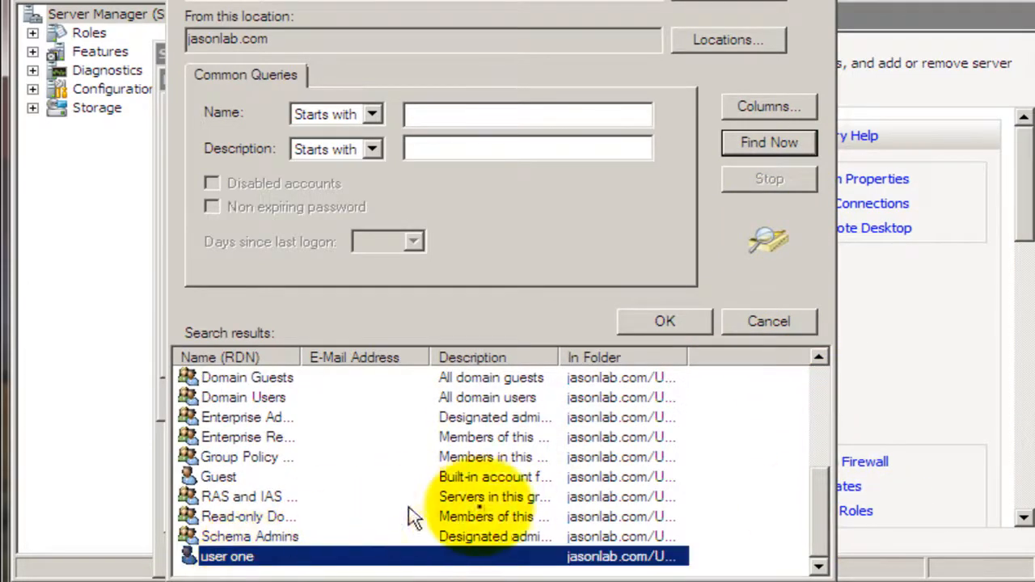
click(684, 329)
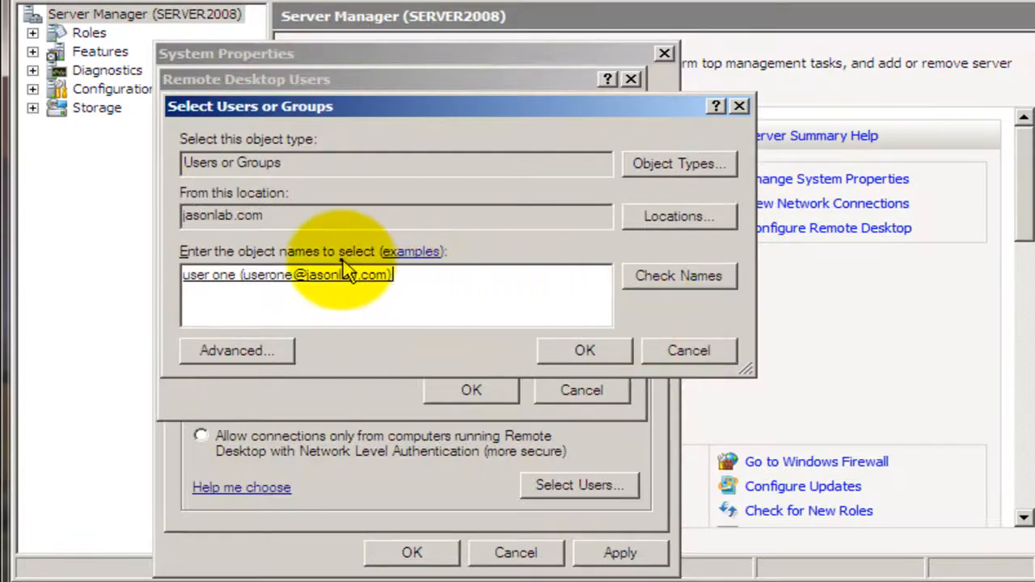
click(585, 354)
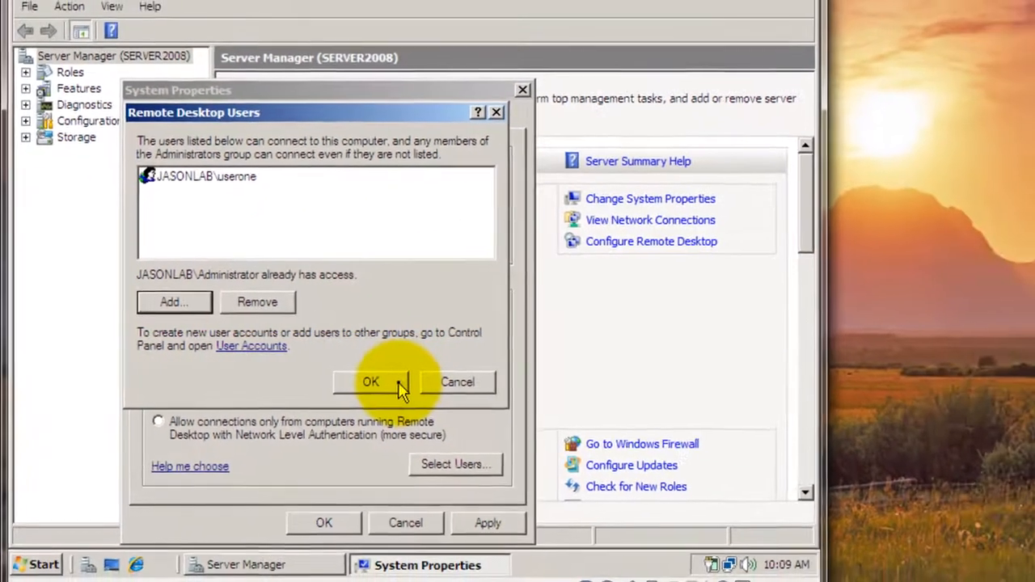
click(371, 383)
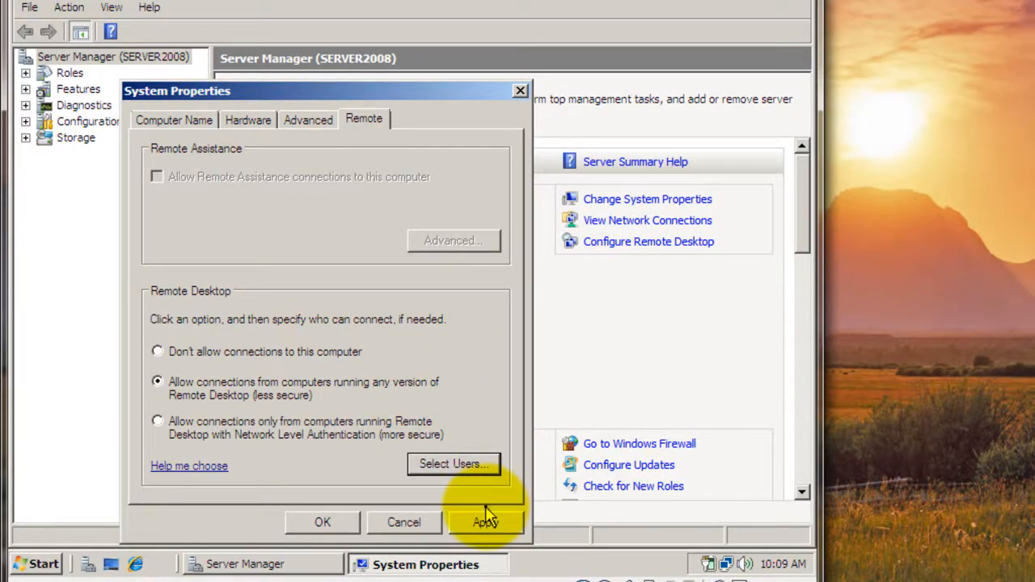
Apply the Remote Desktop settings, then close System Properties and Server Manager.
click(484, 519)
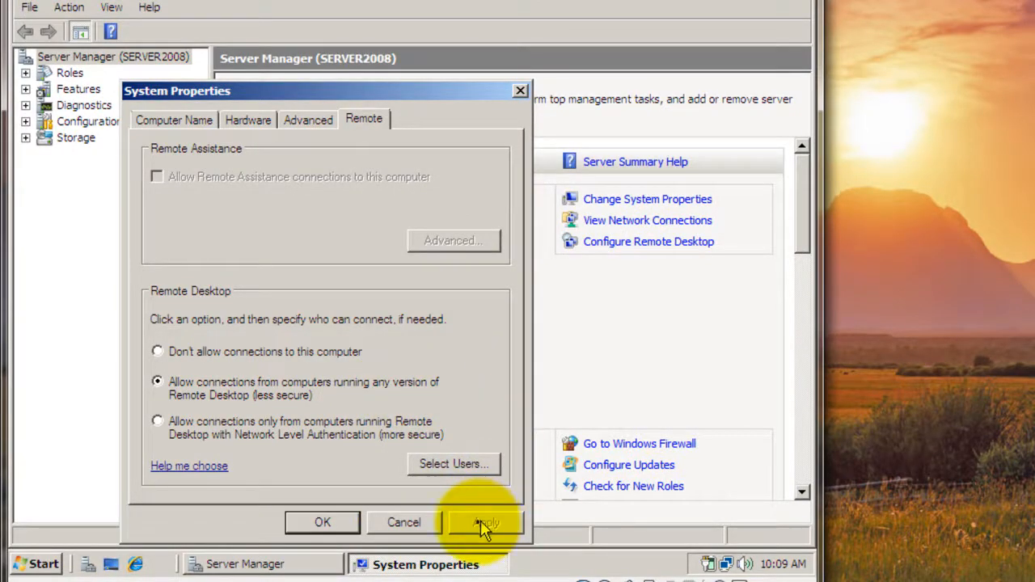
click(338, 526)
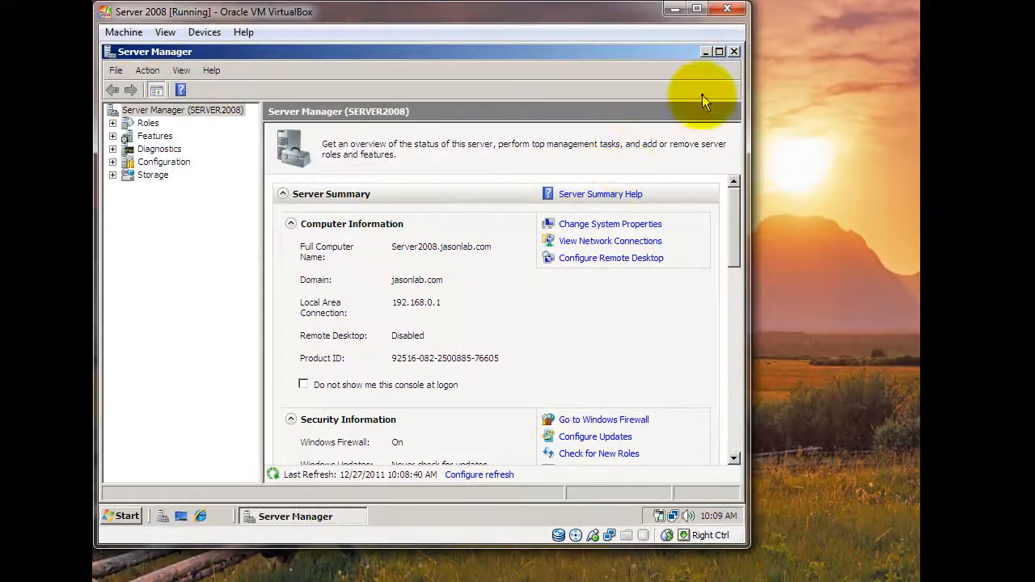
click(735, 52)
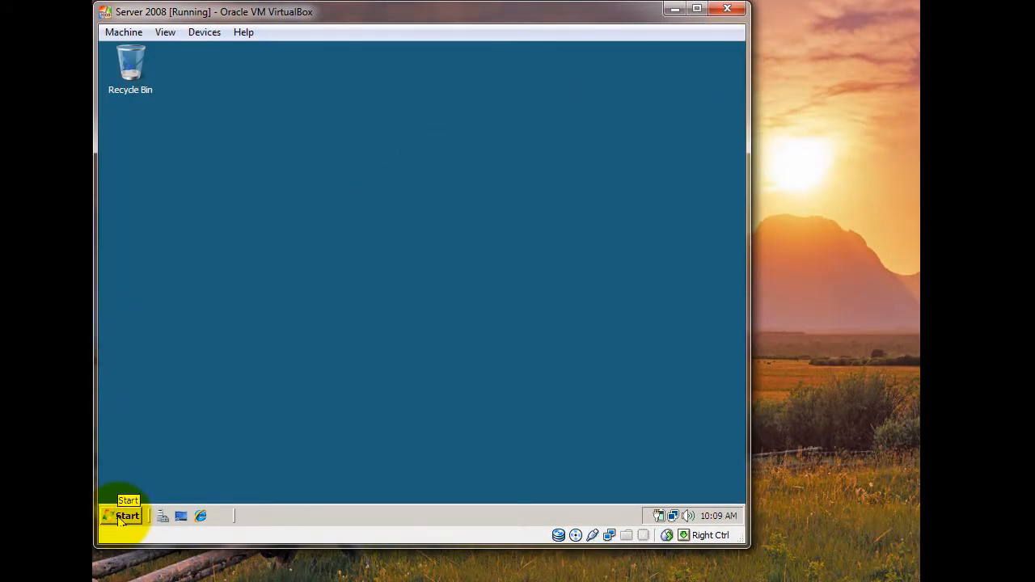
Open the Local Security Policy administrative tool and display the User Rights Assignment policies under Local Policies.
click(123, 517)
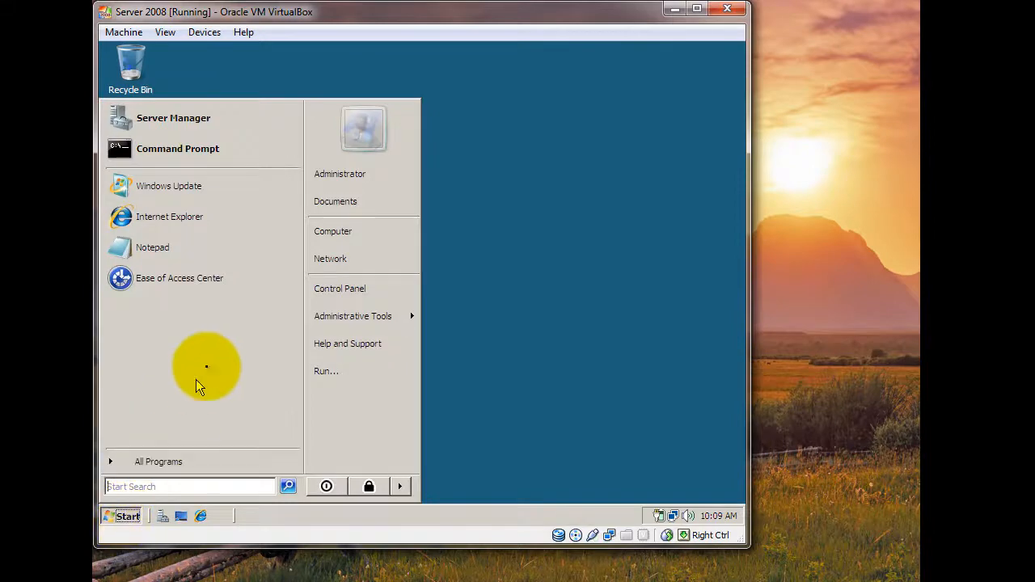
mouse_move(316, 320)
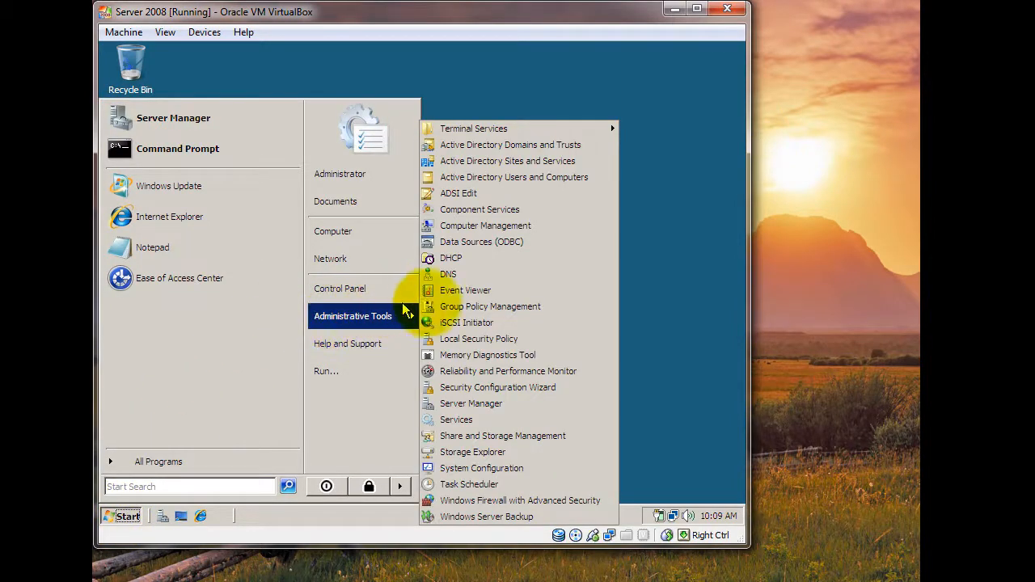
click(466, 343)
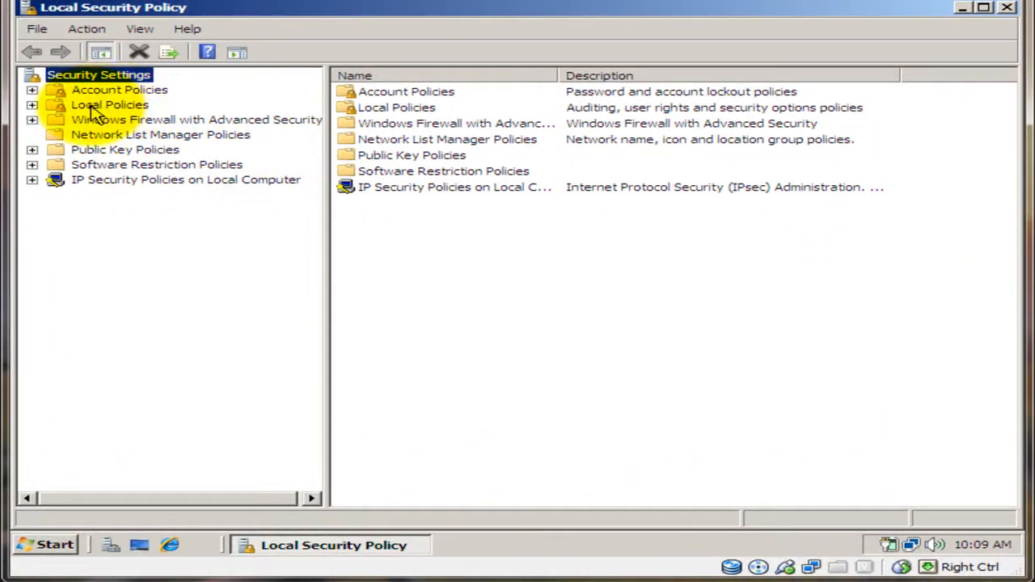
click(91, 105)
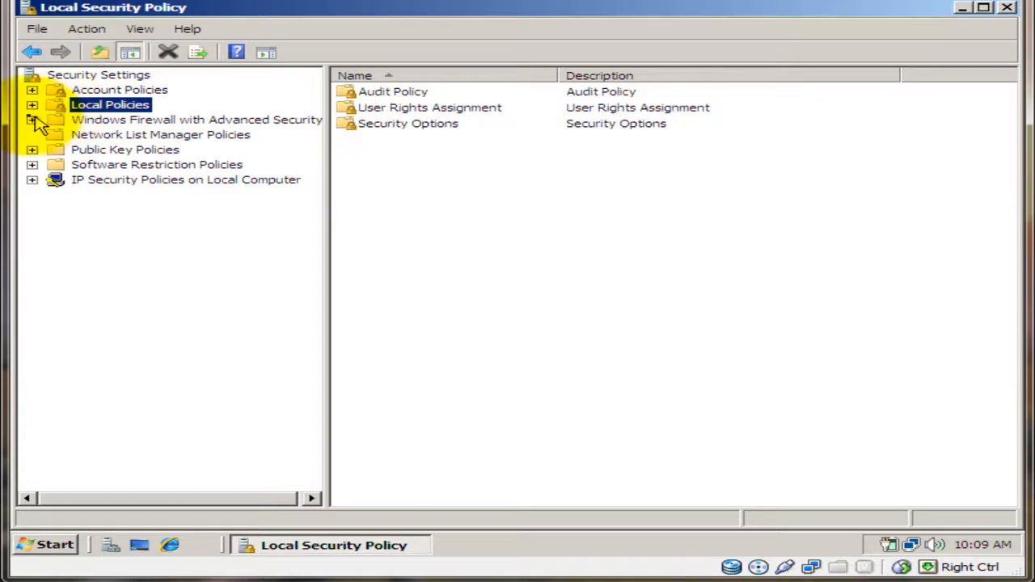
double_click(473, 110)
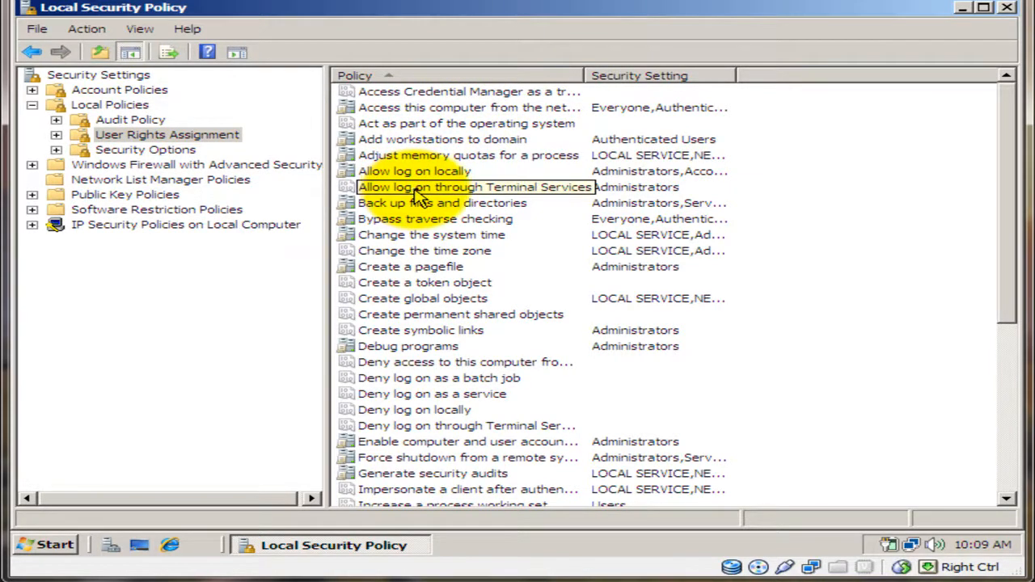
Remove the Administrators group from the "Allow log on through Terminal Services" policy.
double_click(420, 194)
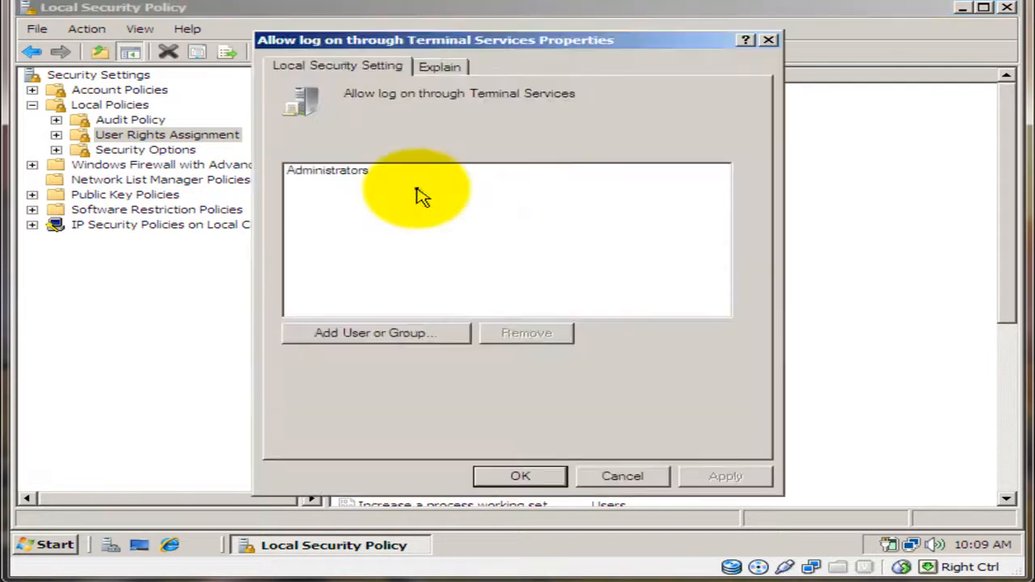
click(368, 180)
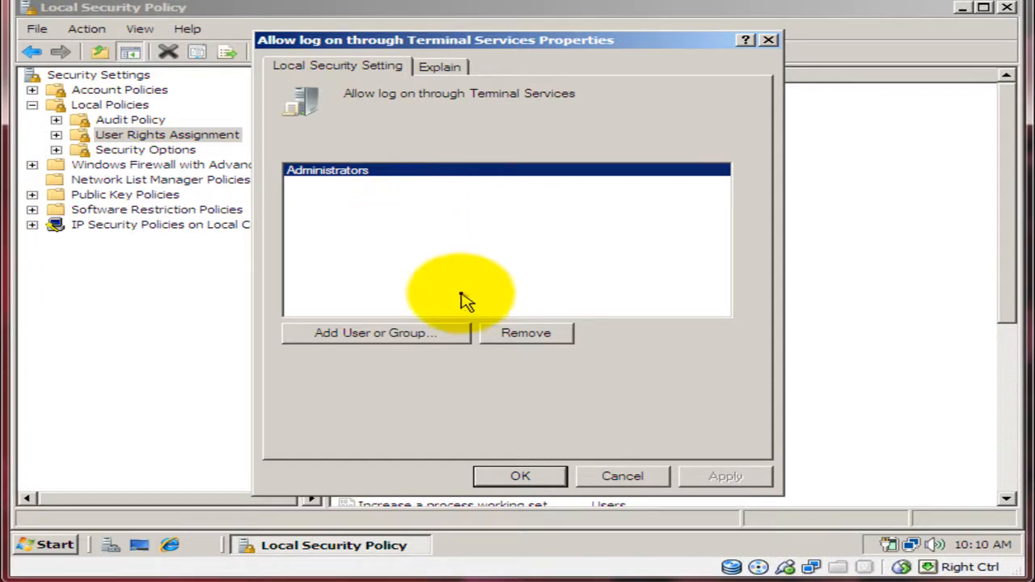
click(515, 338)
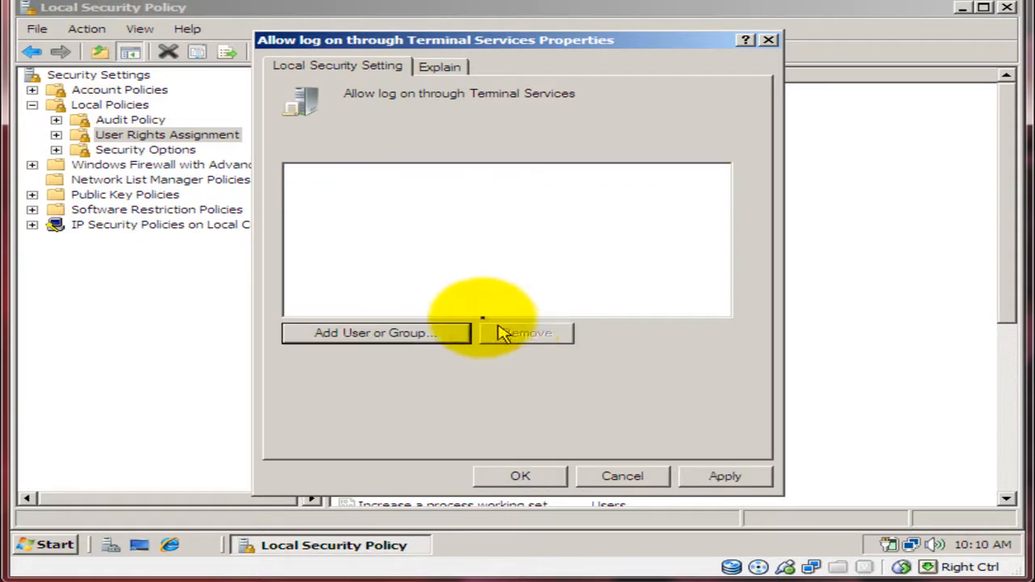
Find "user one" in jasonlab.com, grant it the "Allow log on through Terminal Services" right and apply the policy.
click(429, 332)
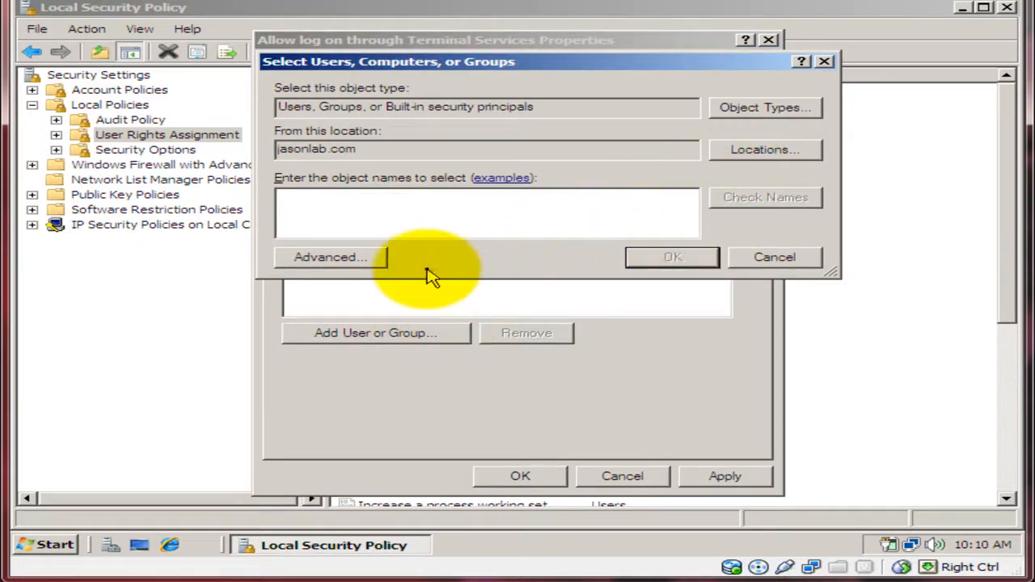
click(363, 256)
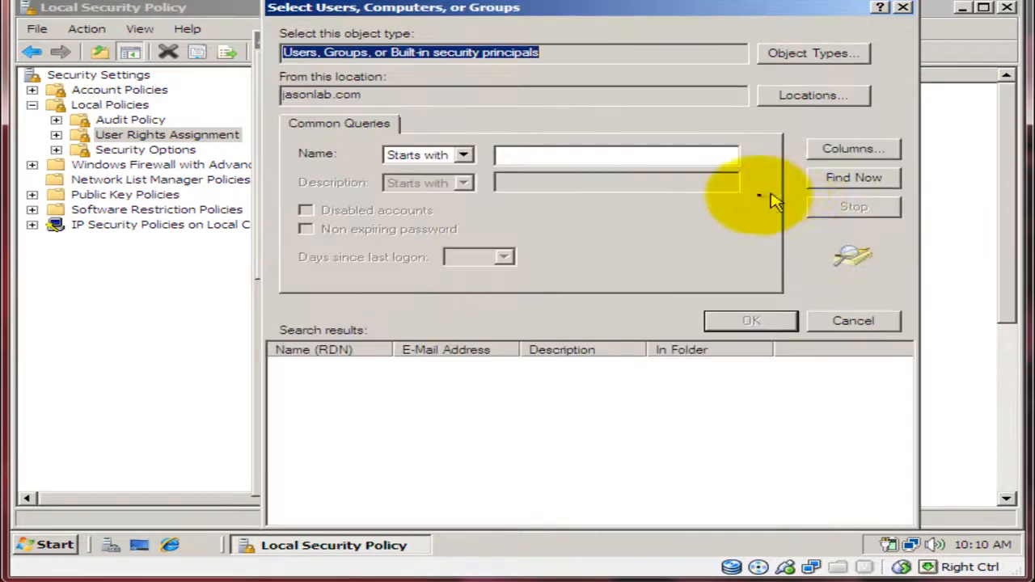
click(854, 181)
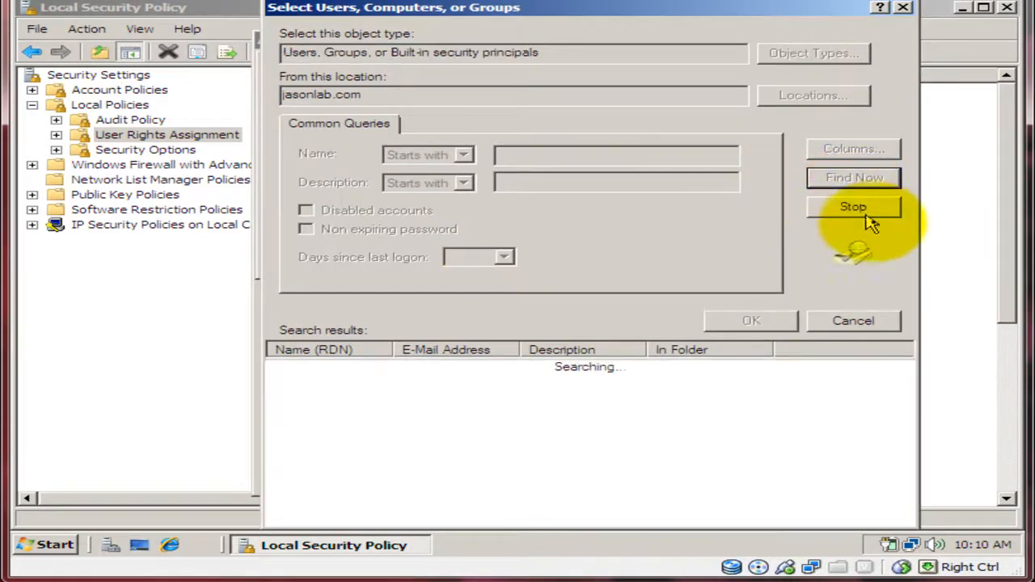
drag(912, 368, 989, 518)
click(328, 477)
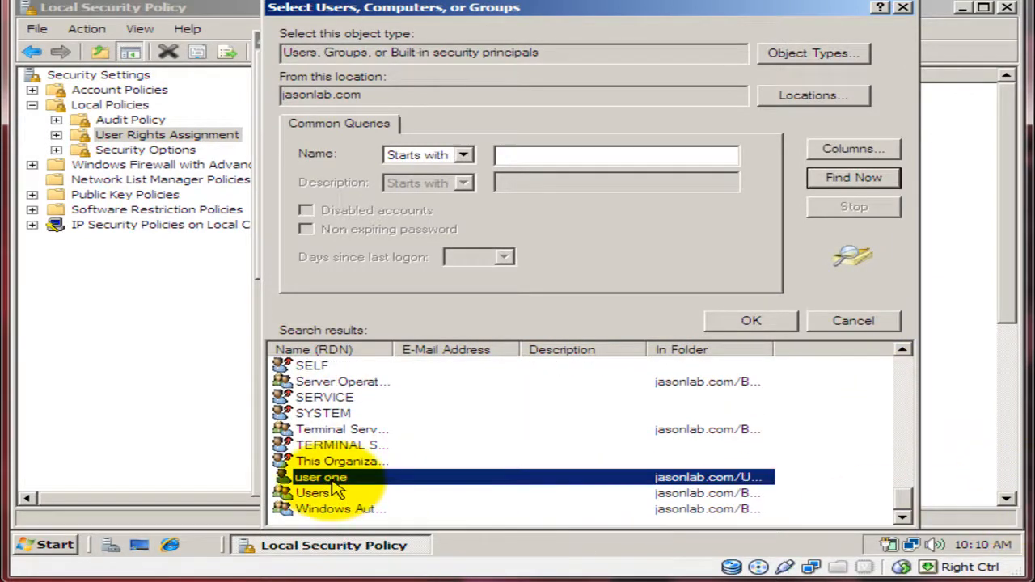
click(750, 326)
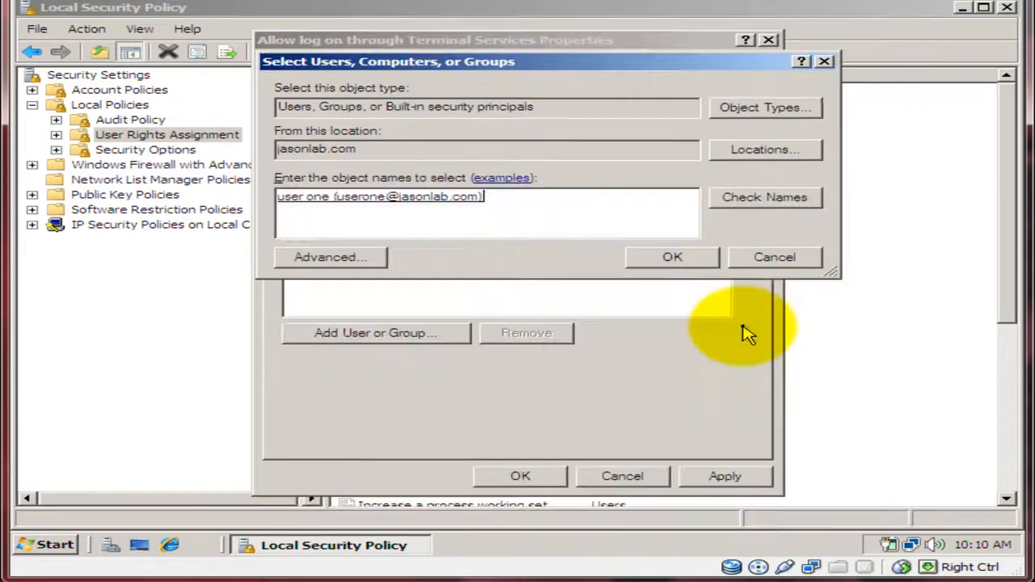
click(678, 271)
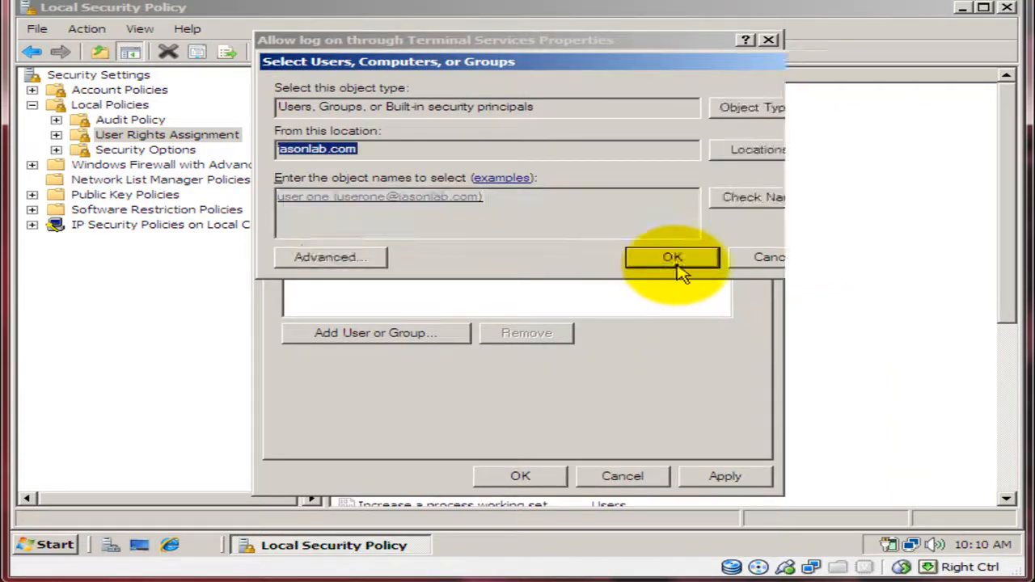
click(694, 475)
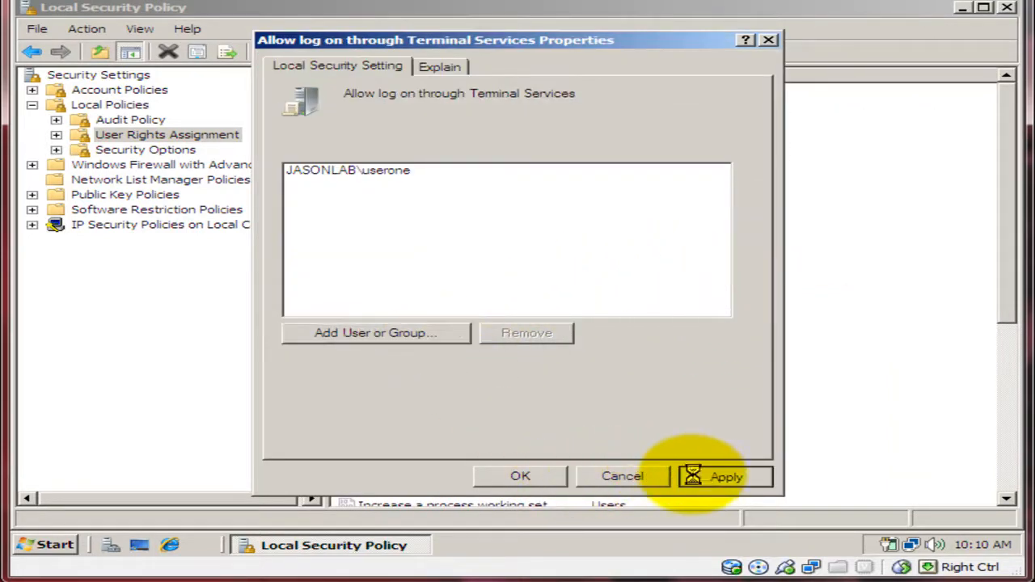
click(551, 479)
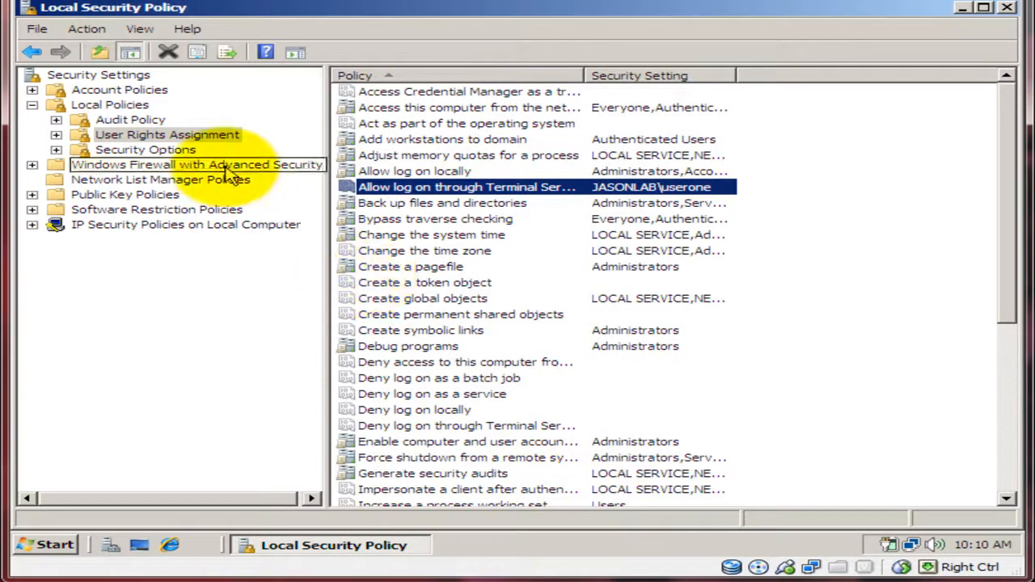
Set the account lockout threshold to 2 invalid logon attempts and accept the suggested 30-minute values for the related lockout policies.
click(32, 105)
click(32, 90)
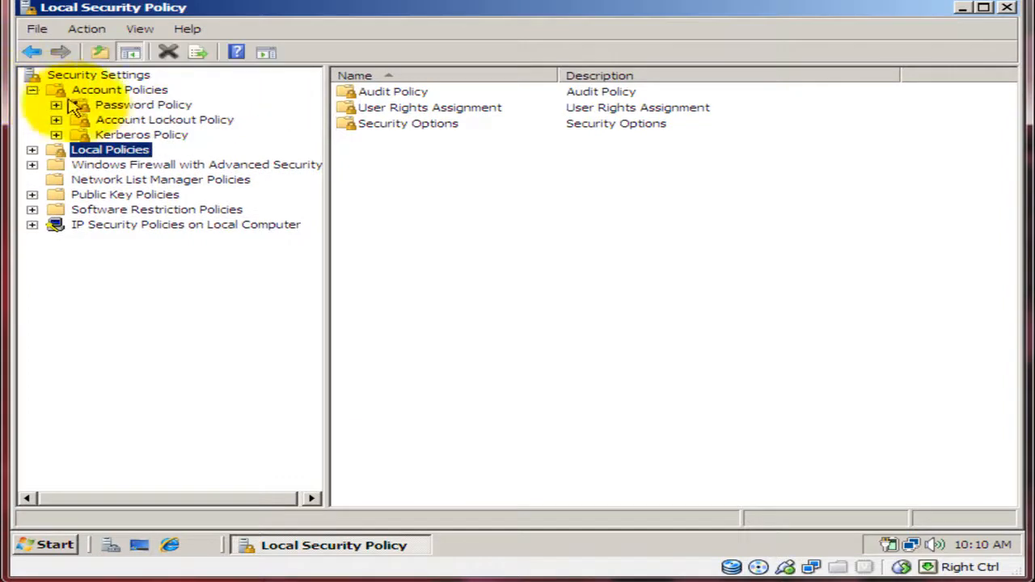
click(129, 120)
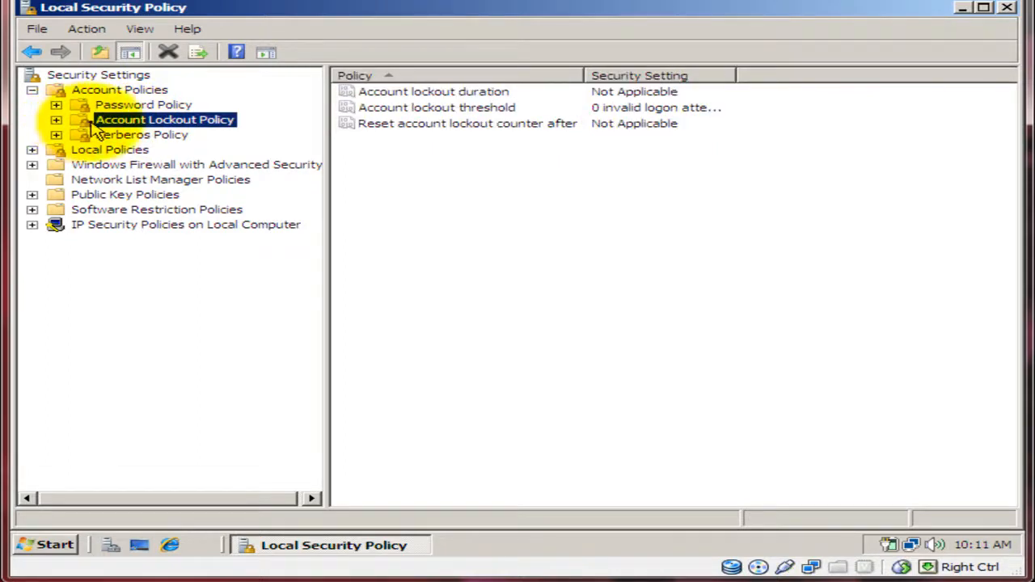
double_click(373, 109)
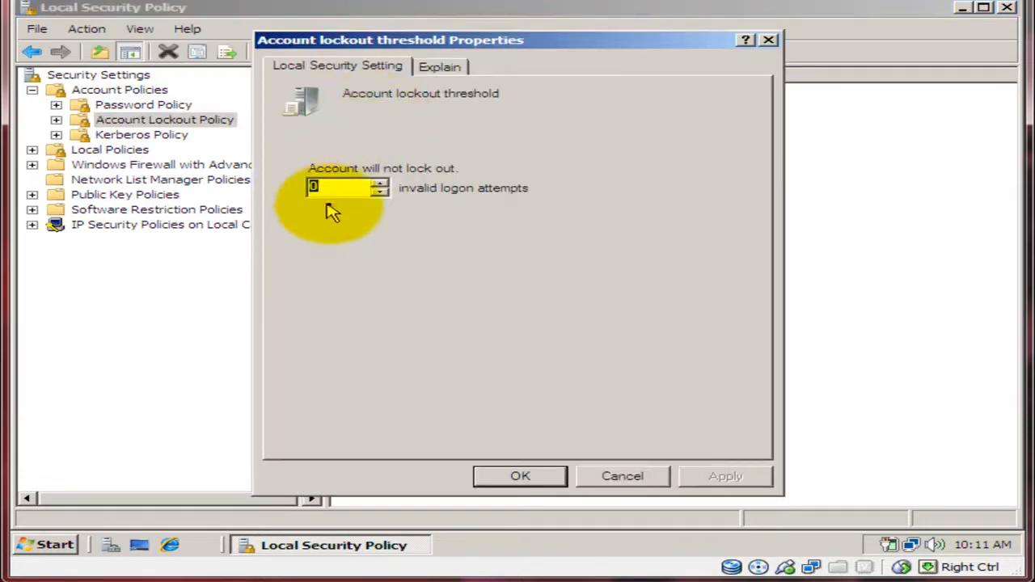
click(380, 185)
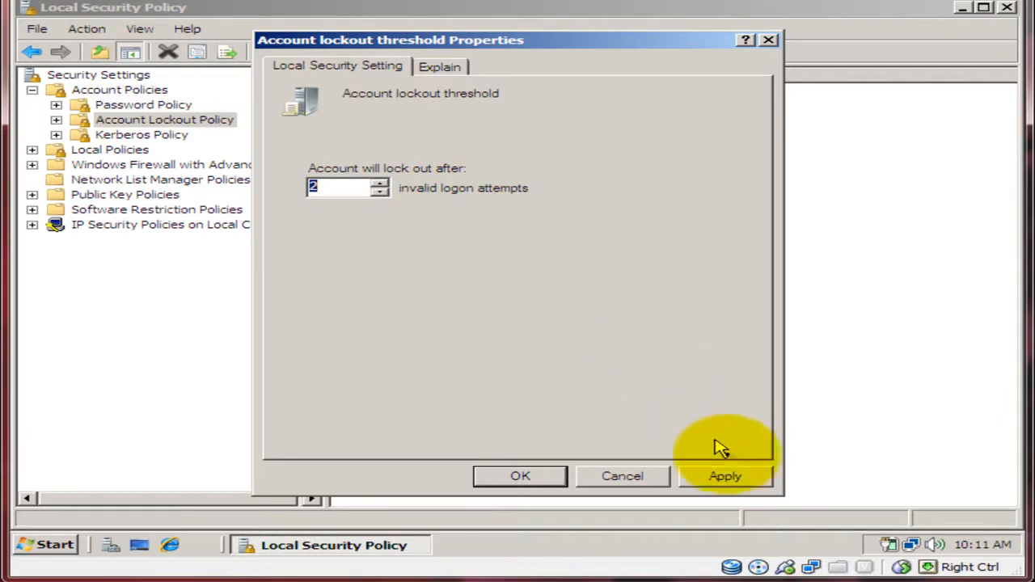
click(744, 475)
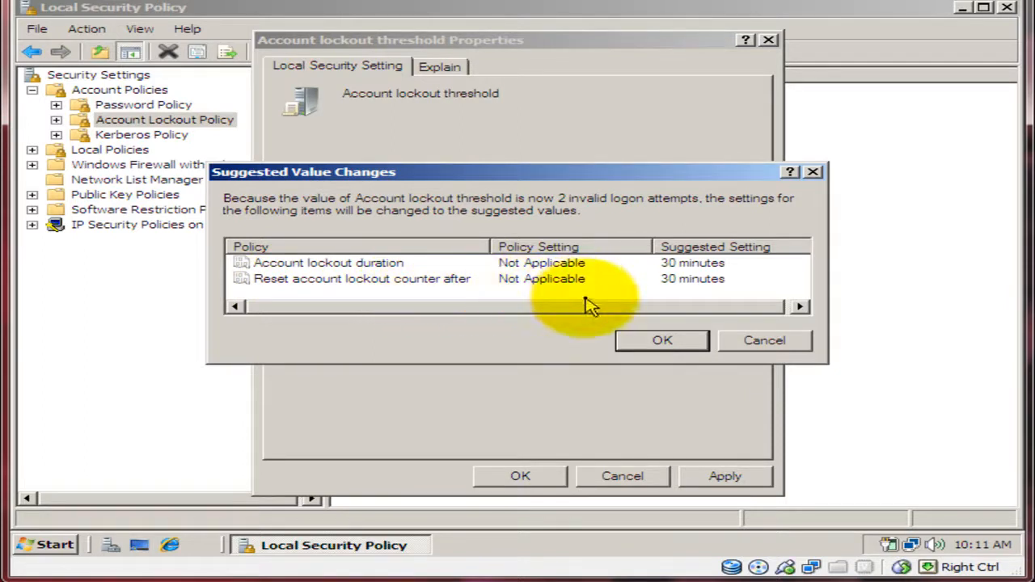
click(660, 341)
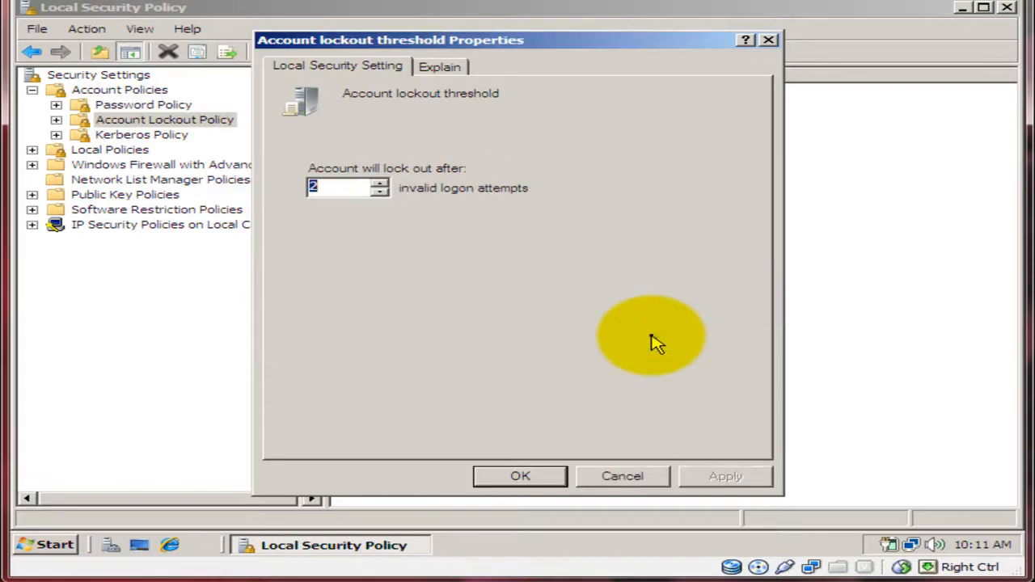
click(536, 476)
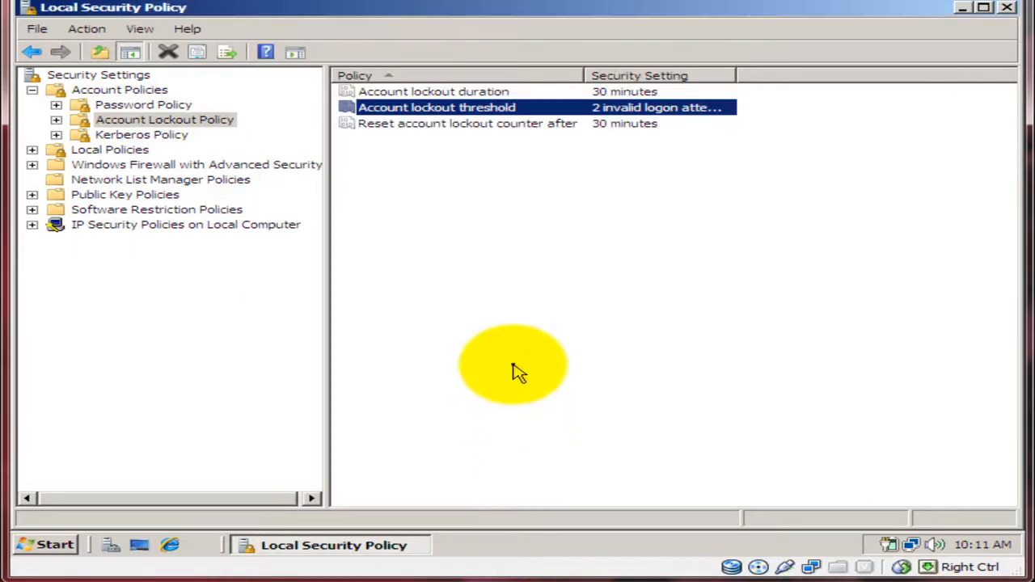
Review the account lockout duration and reset lockout counter policies, then close Local Security Policy.
double_click(441, 94)
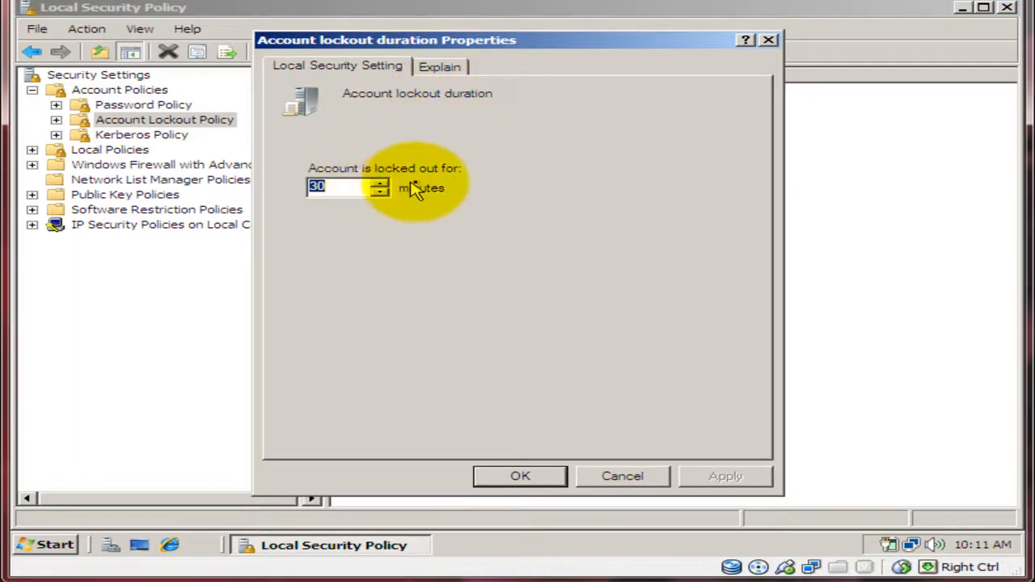
click(624, 484)
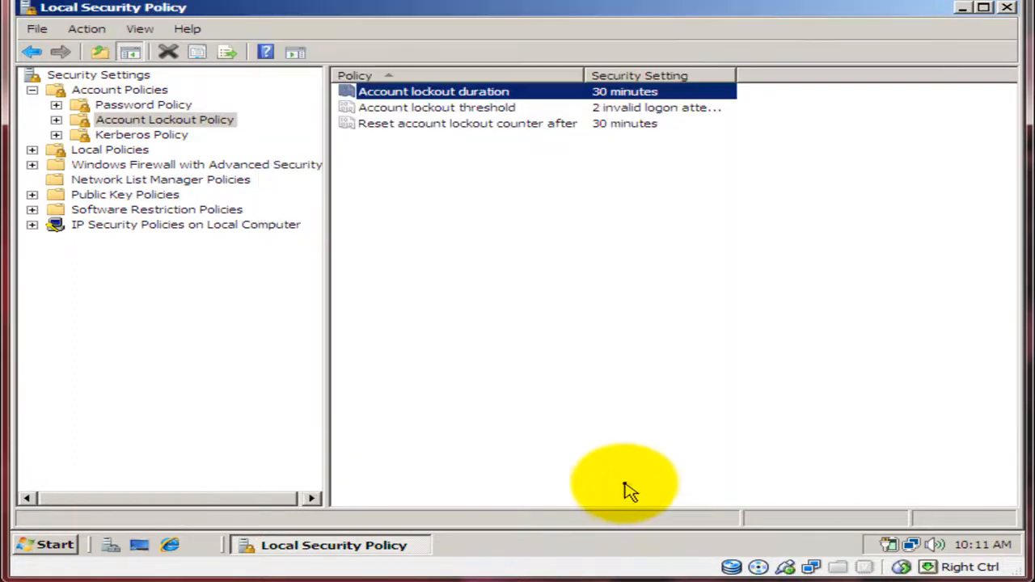
double_click(486, 131)
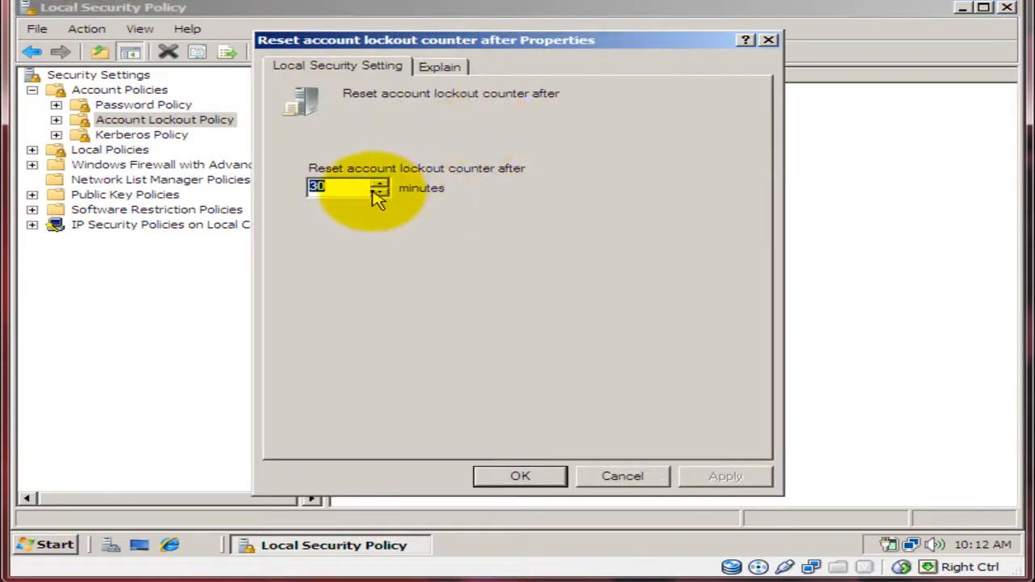
click(558, 477)
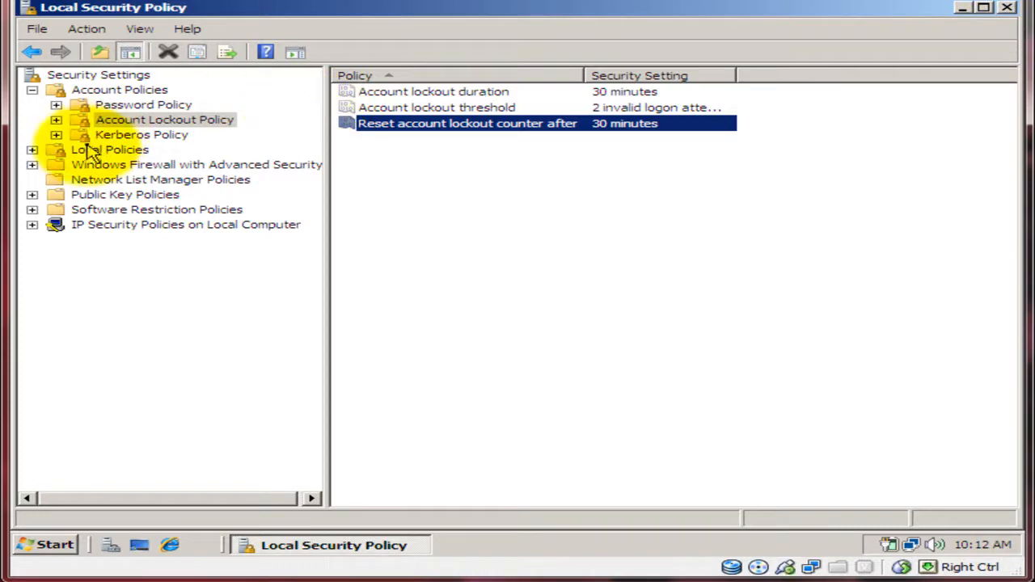
click(33, 150)
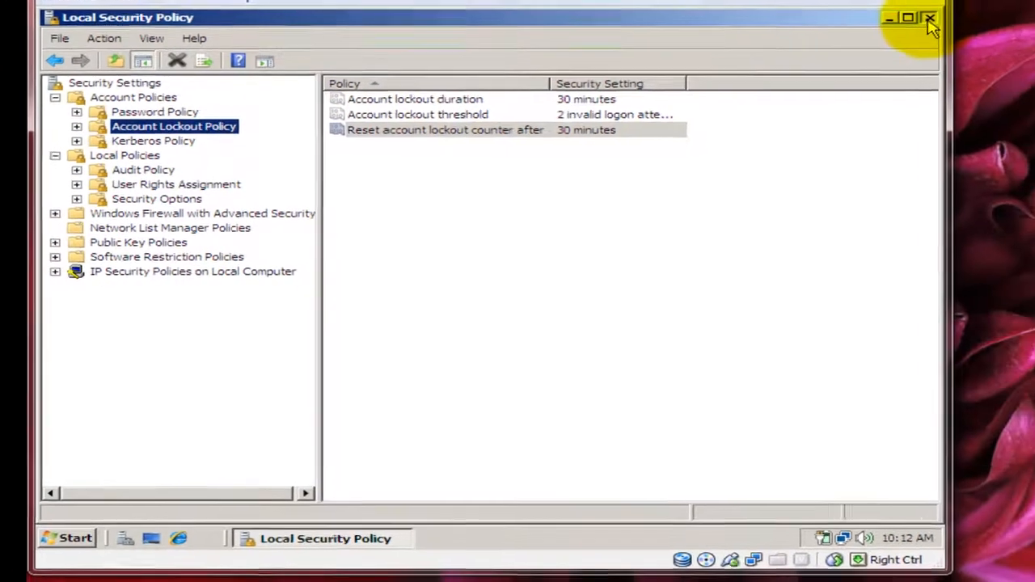
click(1006, 8)
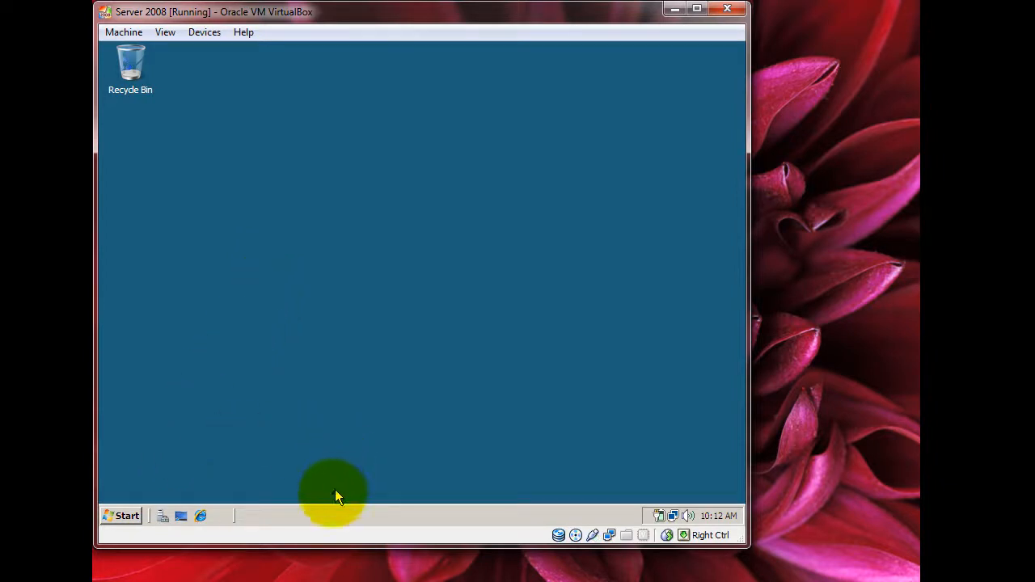
Switch to the XP virtual machine and log on to the JASONLAB domain as userone, entering the account password.
click(312, 581)
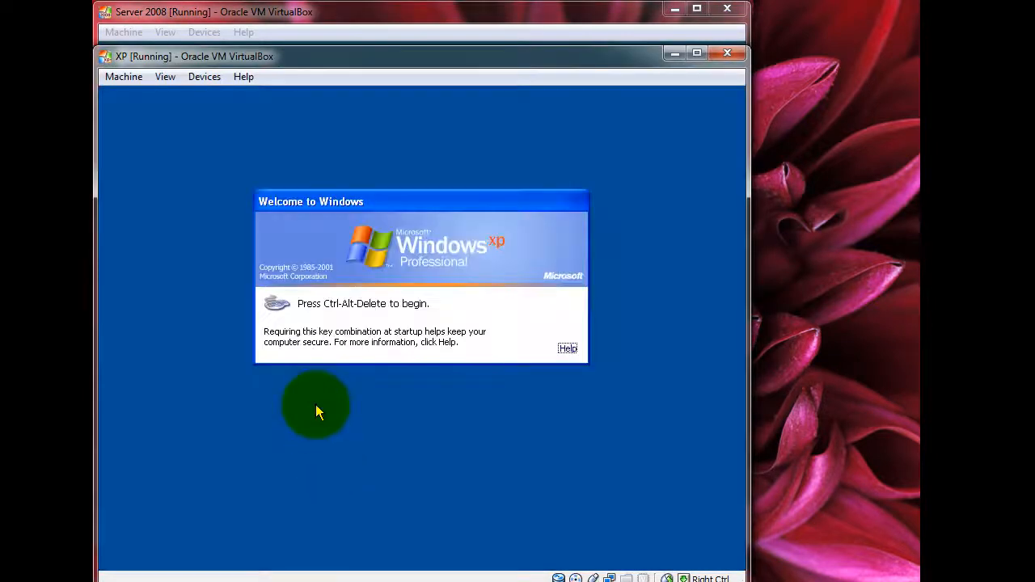
click(123, 77)
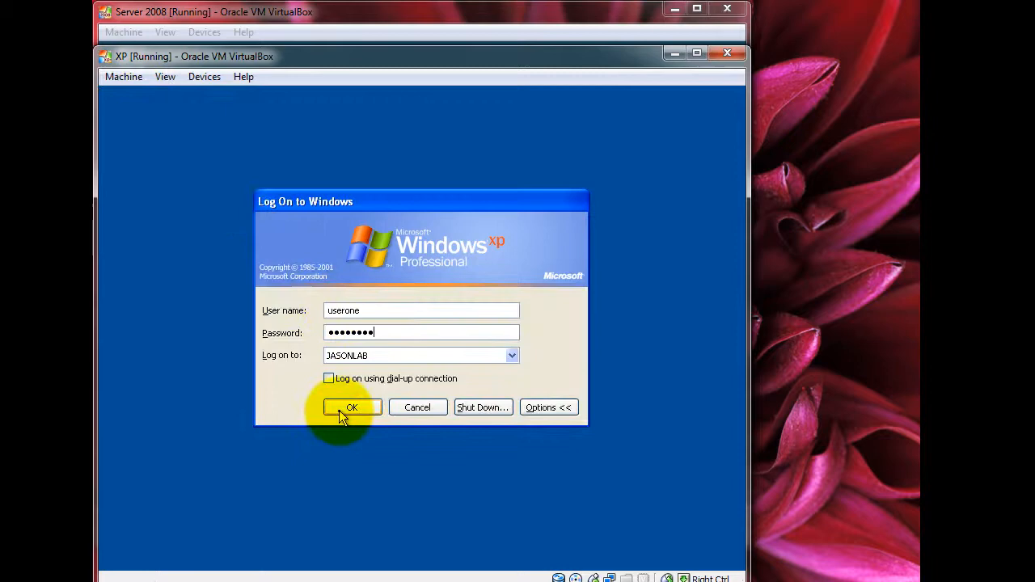
click(351, 408)
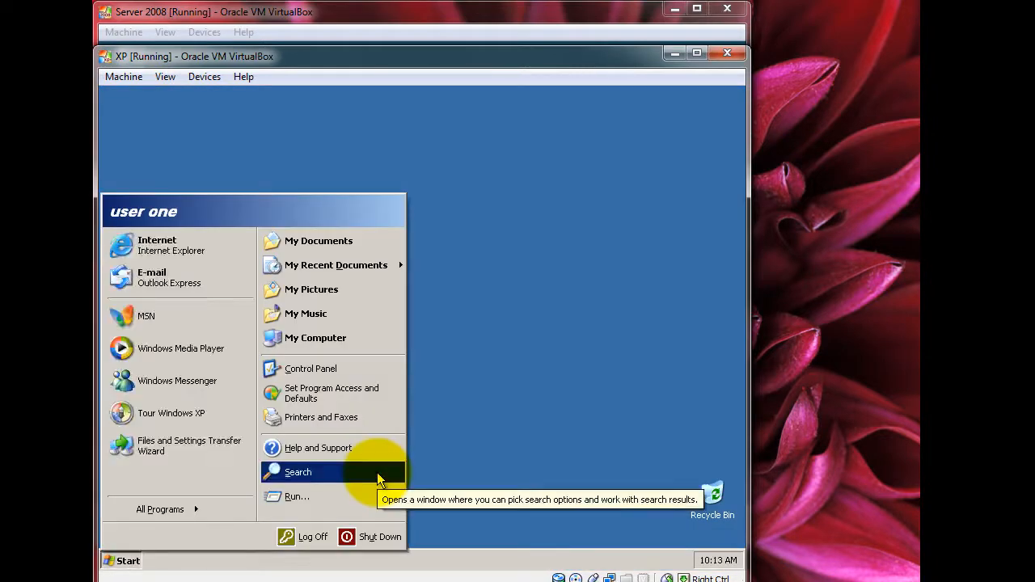
Dismiss the Windows XP Tour to return to the empty desktop.
click(452, 388)
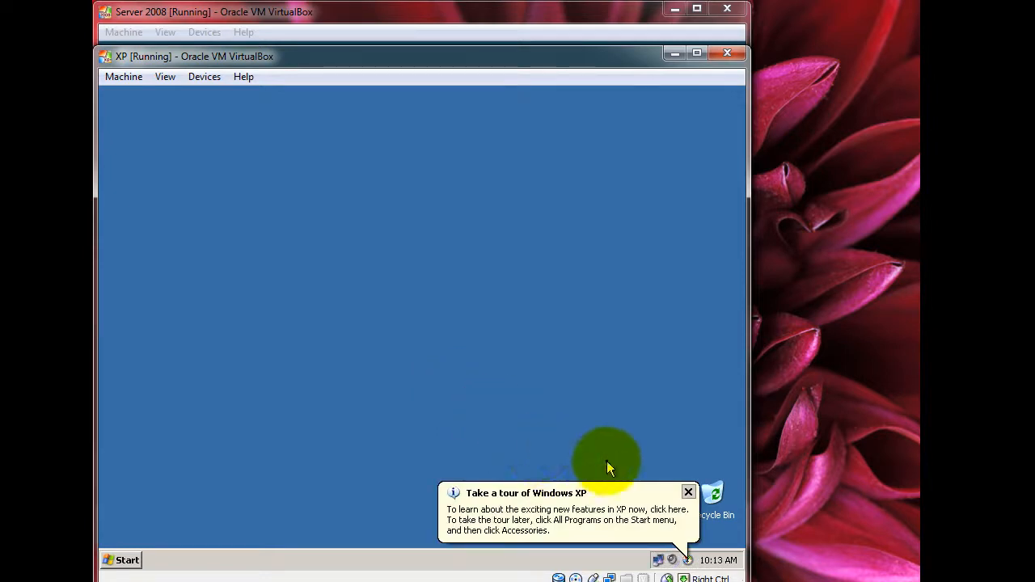
click(678, 495)
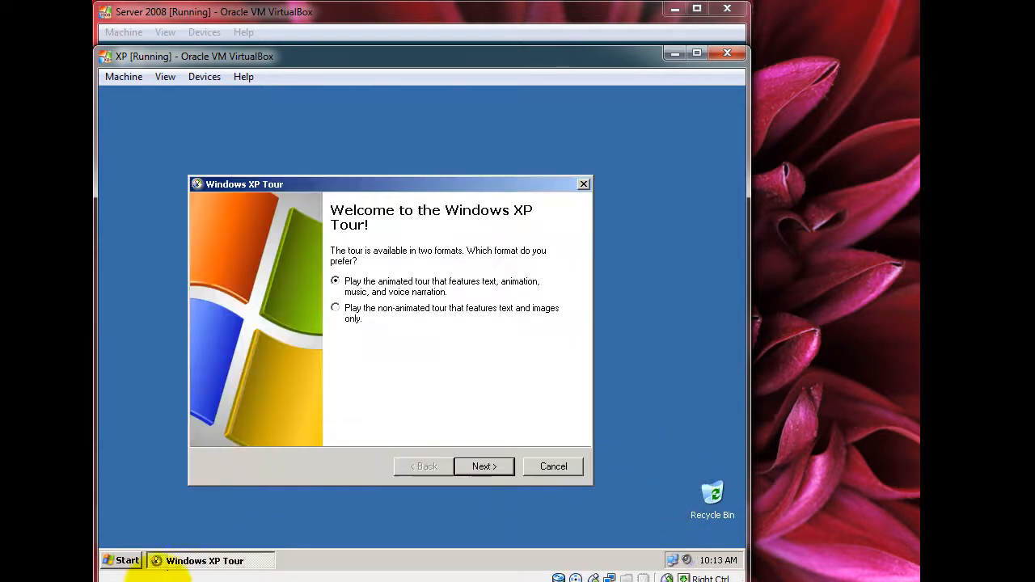
click(582, 466)
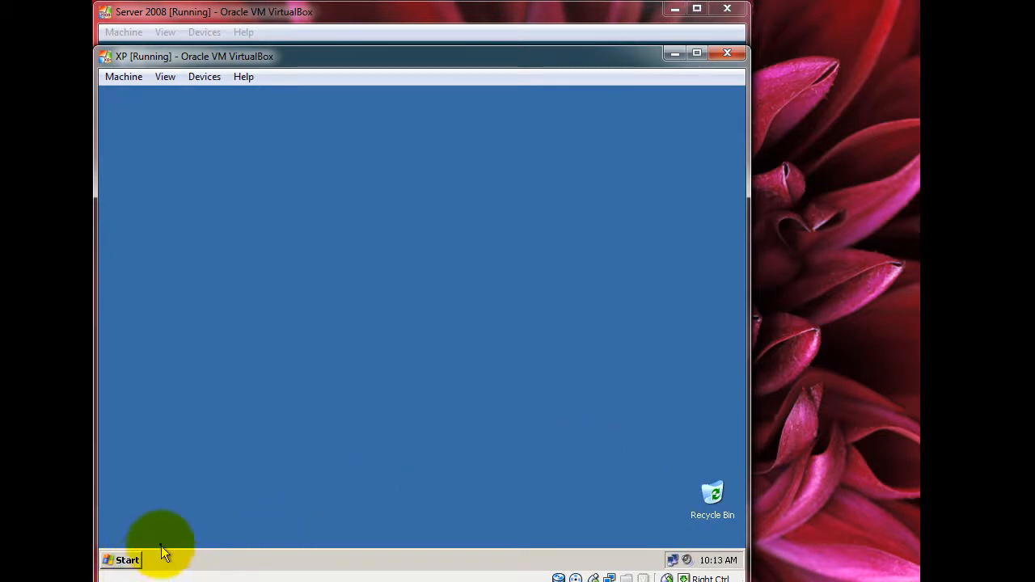
Open Remote Desktop Connection from the Windows XP accessories and check the computer field for previous connections.
click(121, 558)
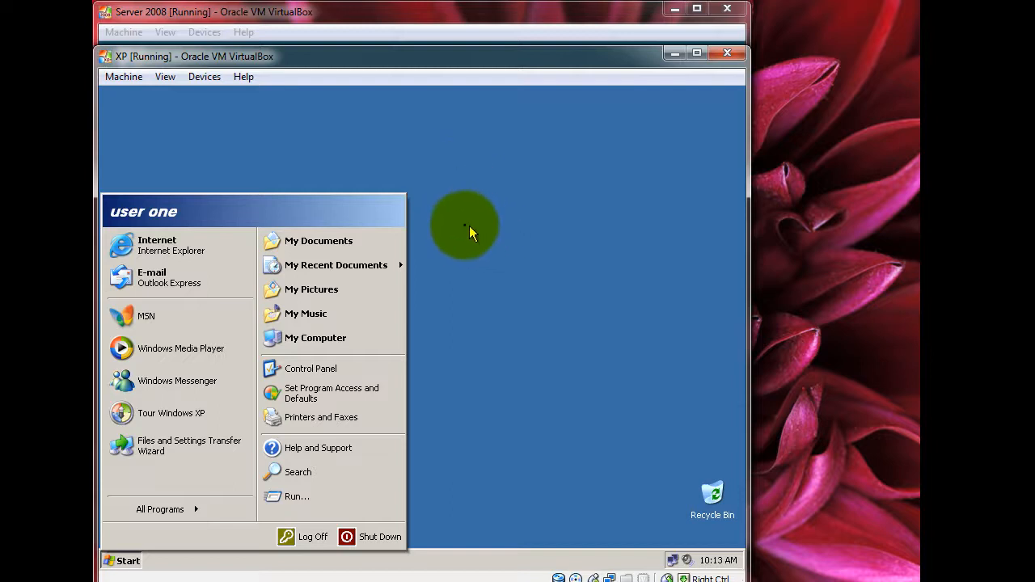
mouse_move(212, 507)
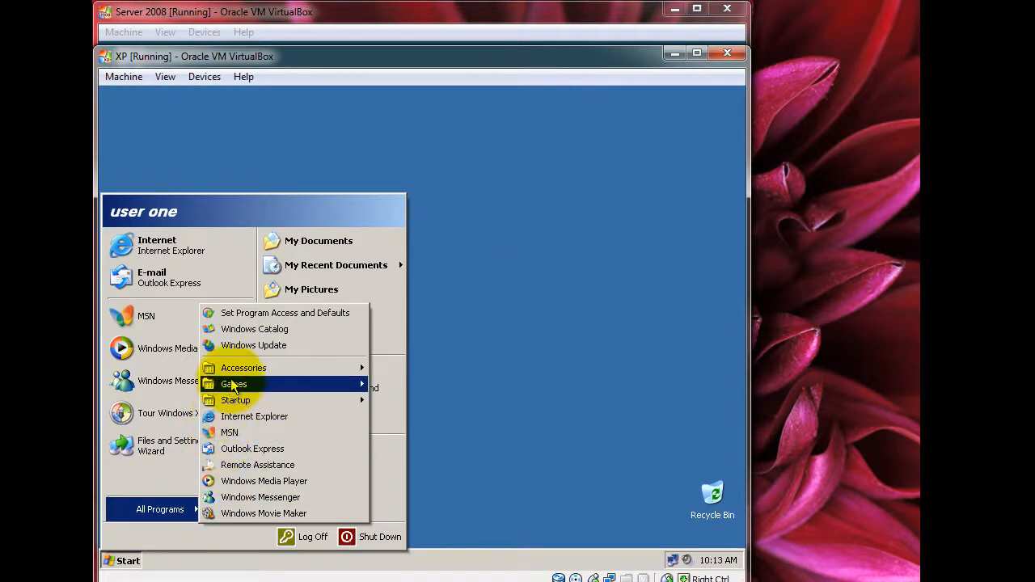
mouse_move(240, 377)
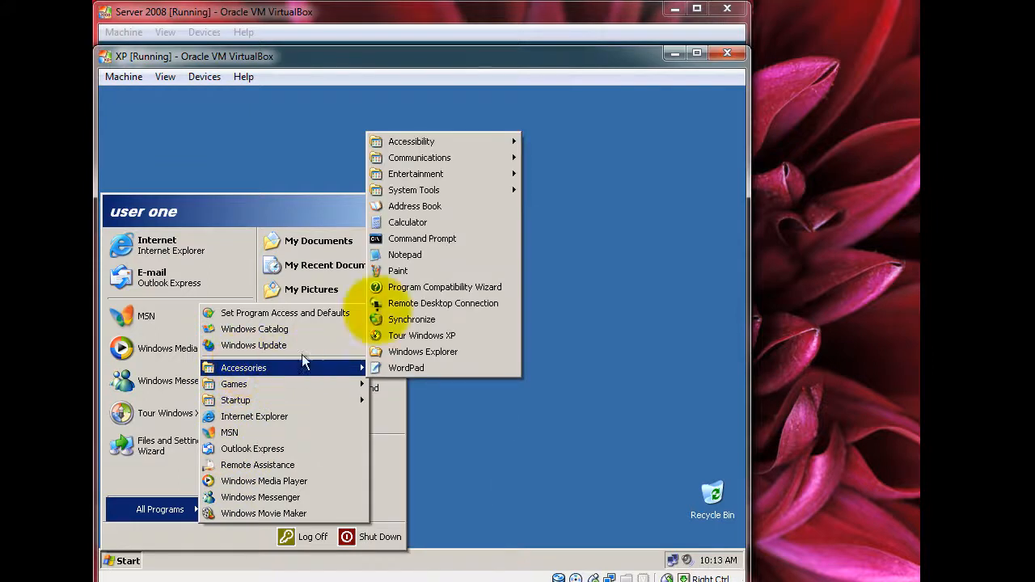
click(452, 313)
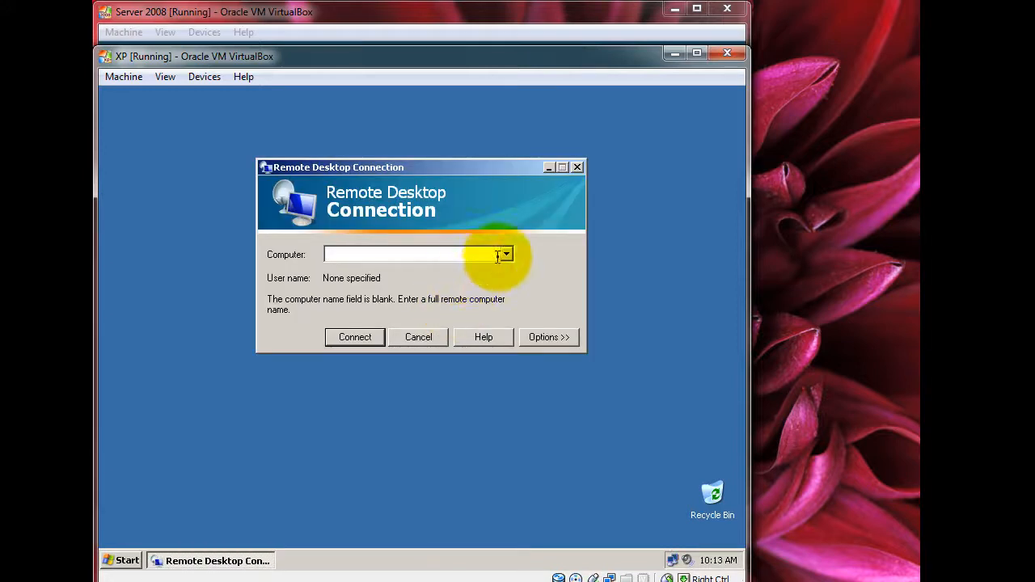
click(506, 255)
click(507, 256)
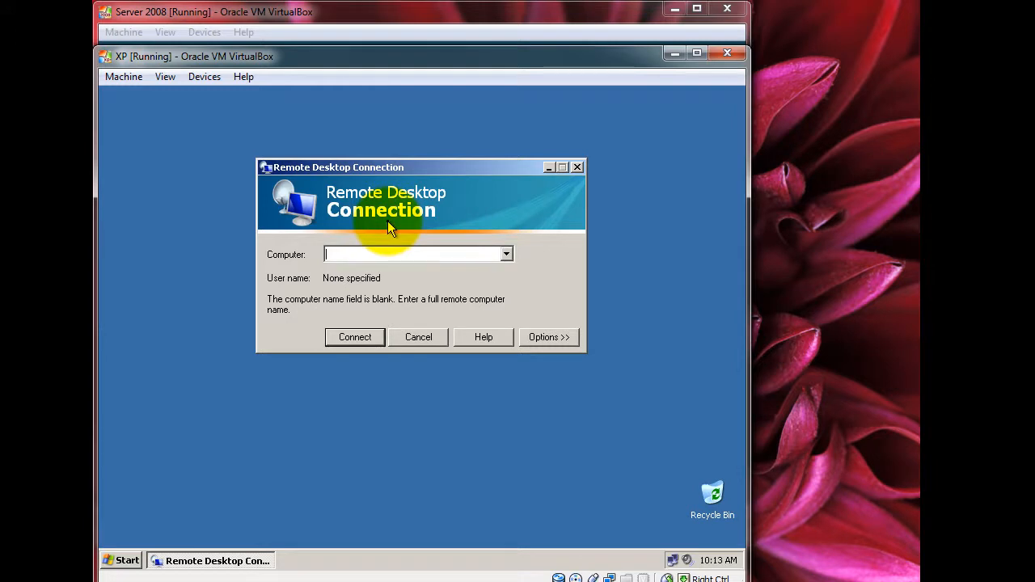
text(server2008)
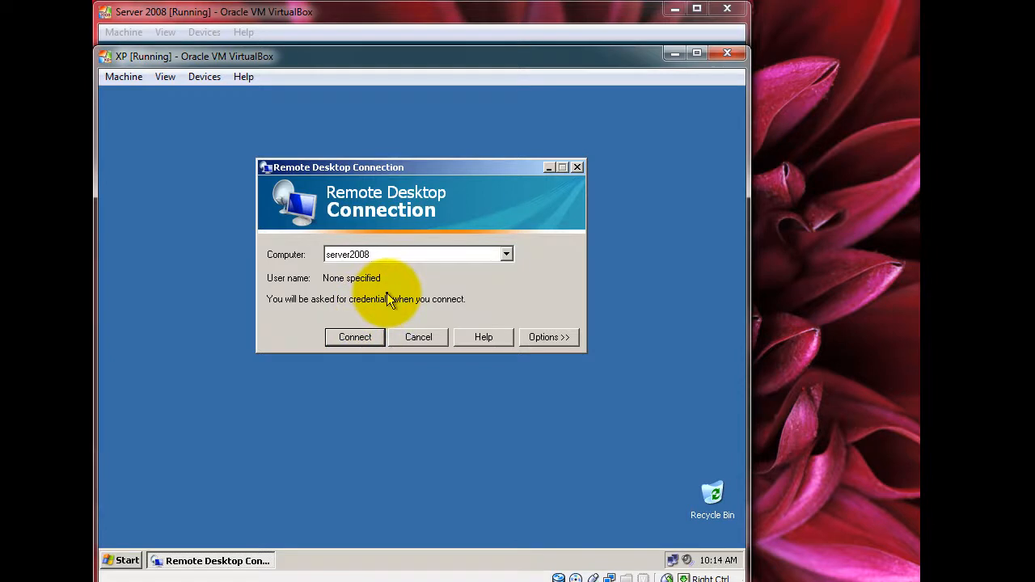
key(BackSpace)
key(BackSpace)
key(BackSpace)
key(BackSpace)
key(BackSpace)
key(BackSpace)
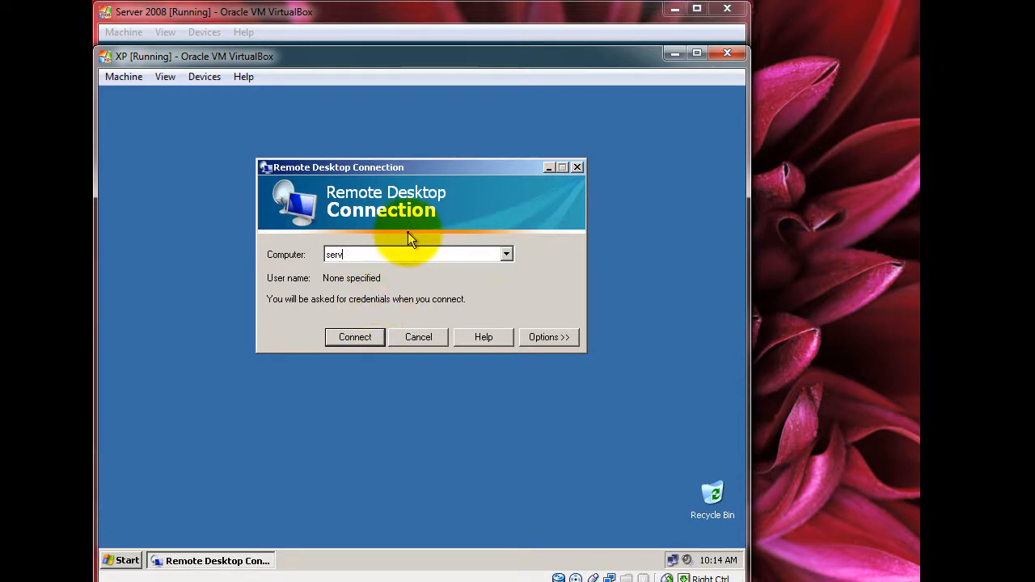
key(BackSpace)
key(BackSpace)
key(BackSpace)
key(BackSpace)
Connect to 192.168.0.1 and log on to the server through Other User as jasonlab\userone, entering the account password.
text(192)
click(347, 343)
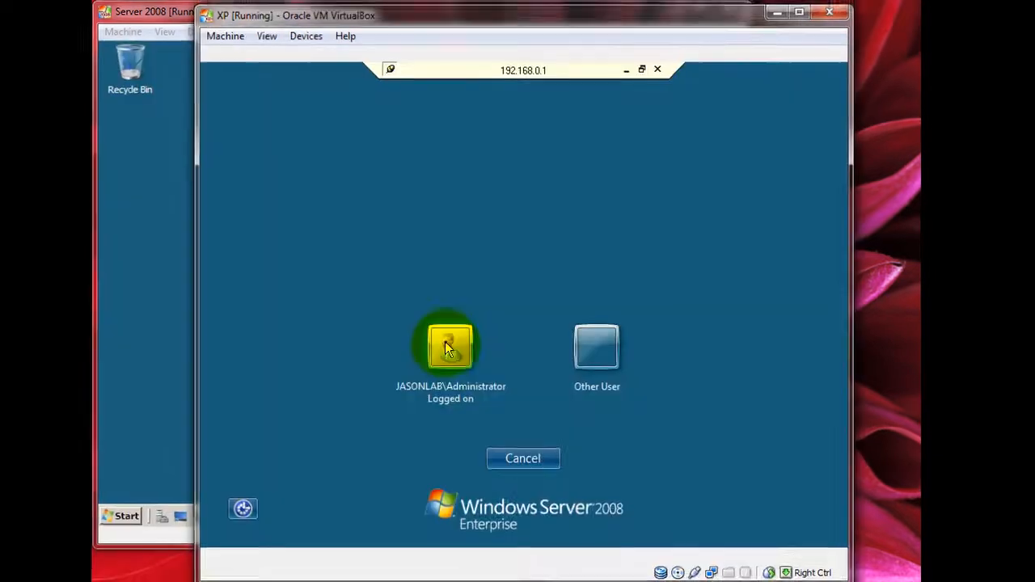
click(446, 347)
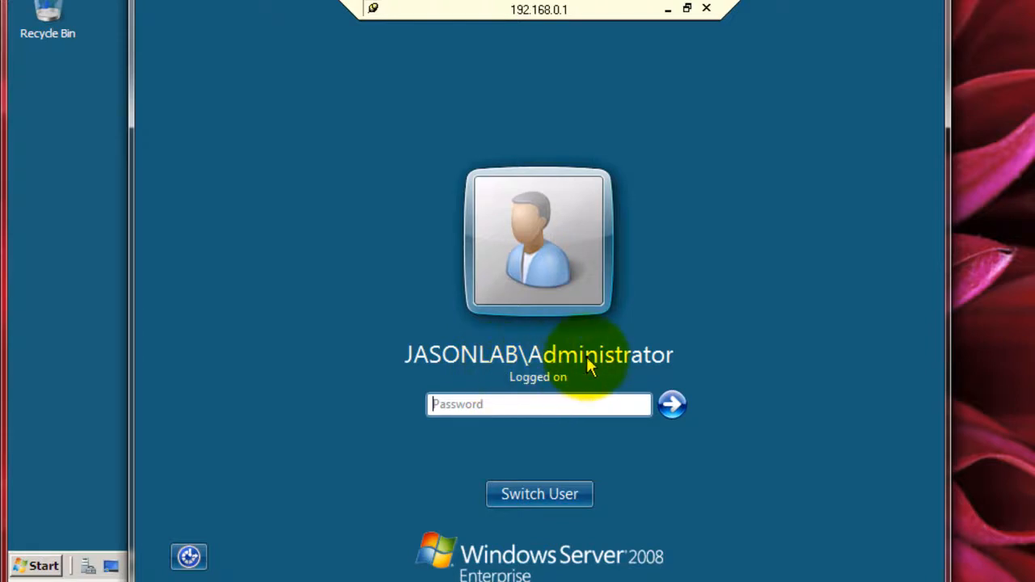
click(524, 499)
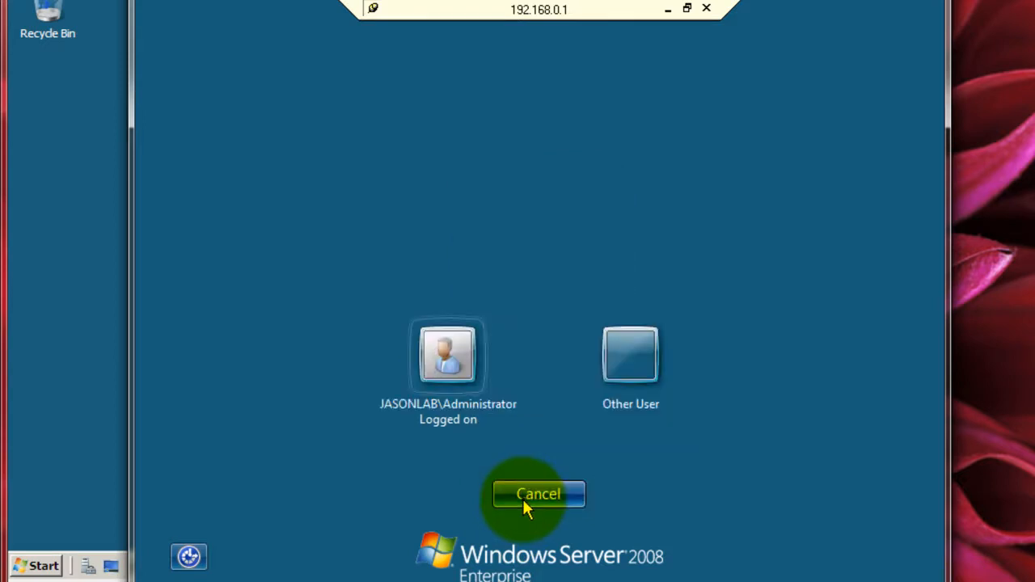
click(652, 374)
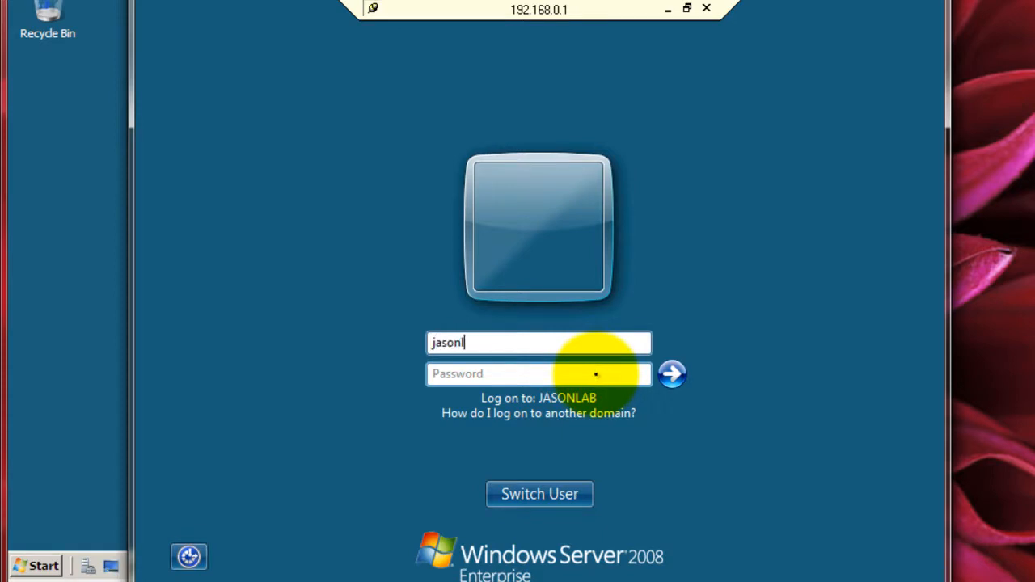
text(jasonlab\userone)
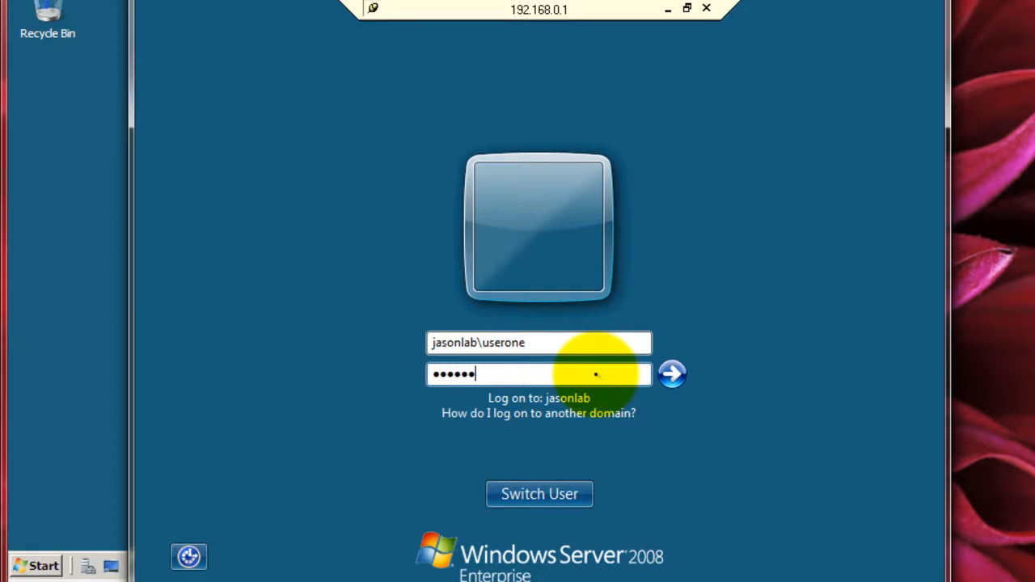
click(661, 377)
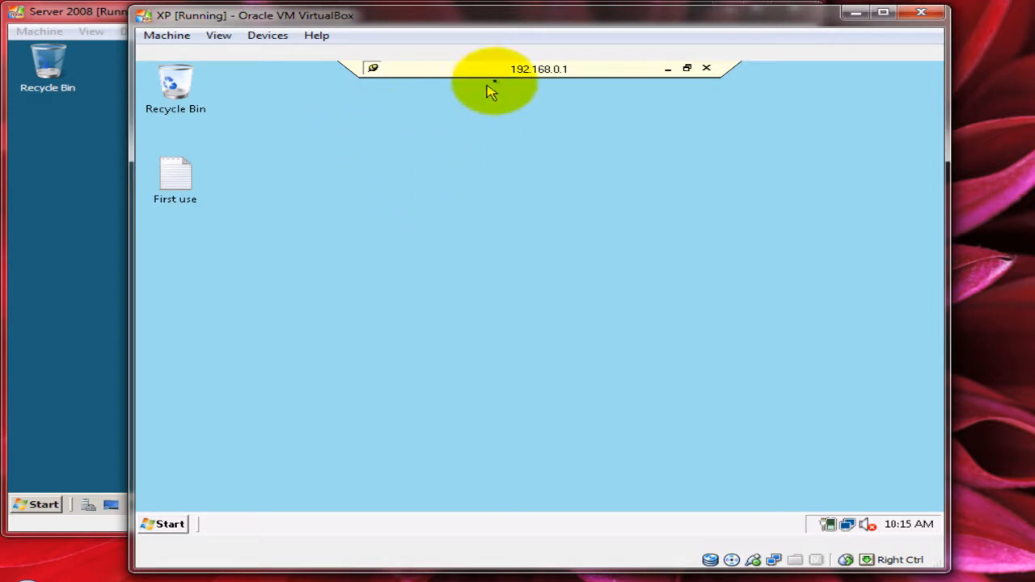
Minimize and restore the 192.168.0.1 remote session, and review the administrative tools offered to the remote user.
click(668, 69)
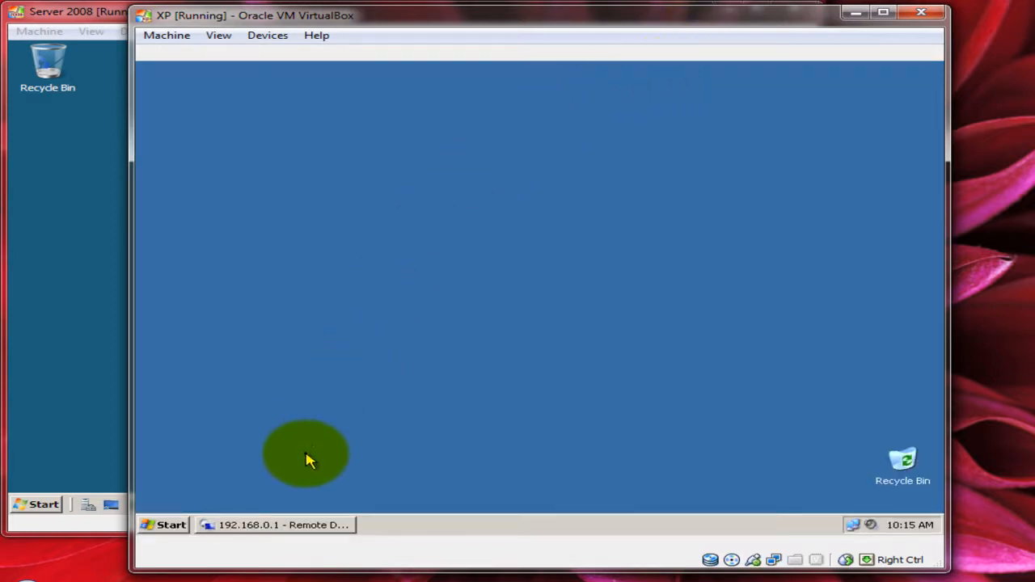
click(281, 525)
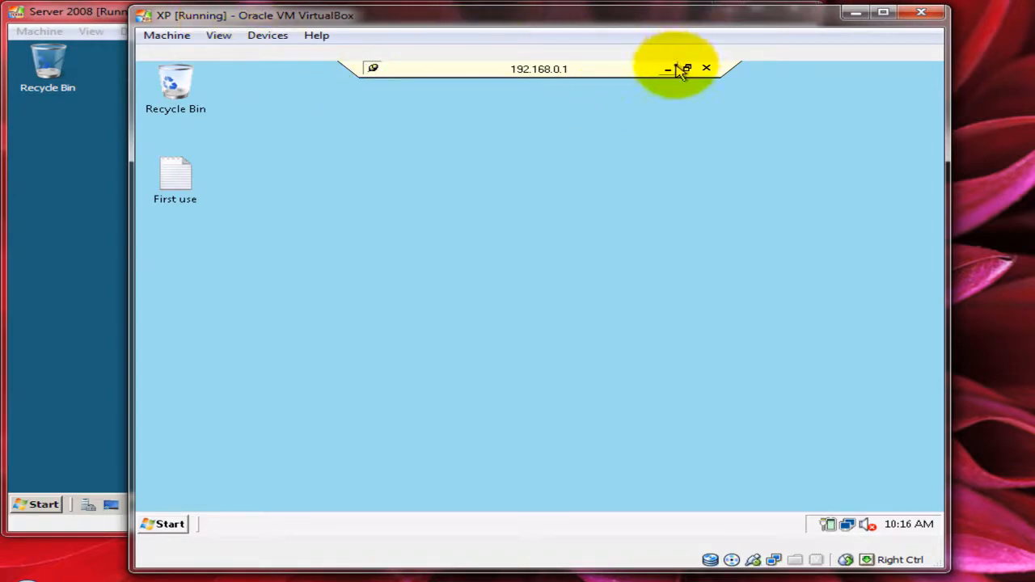
click(170, 525)
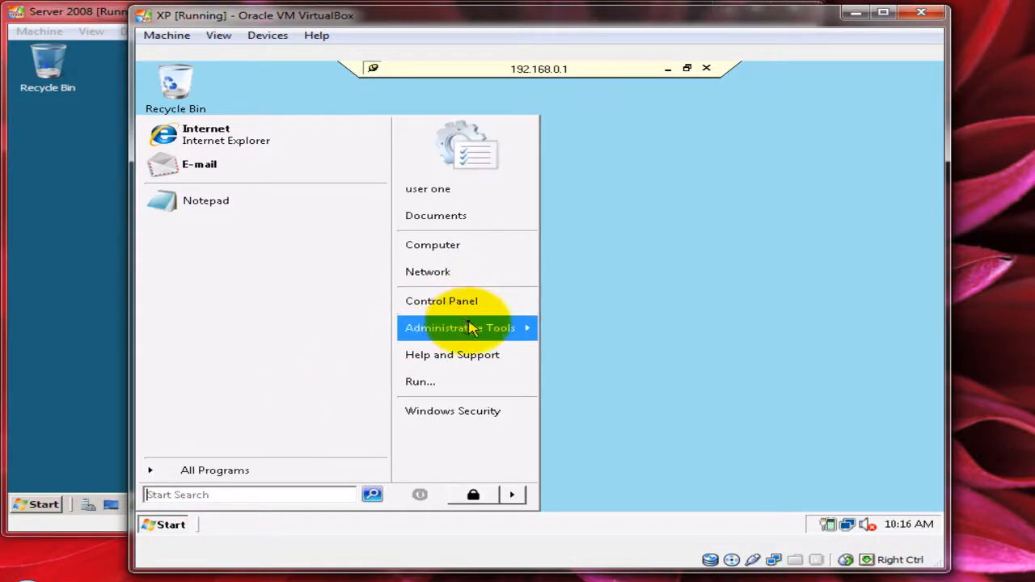
mouse_move(476, 328)
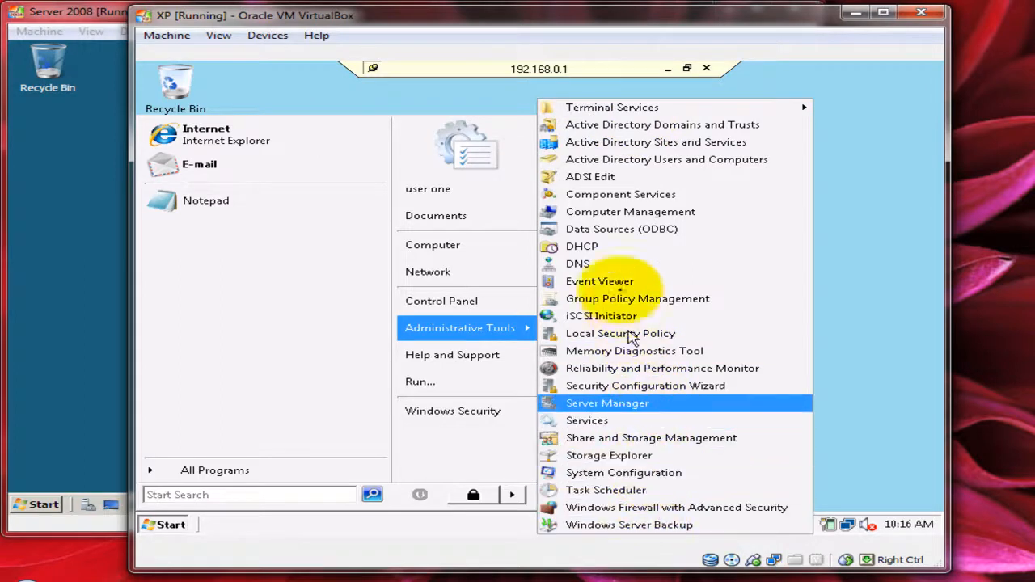
click(880, 165)
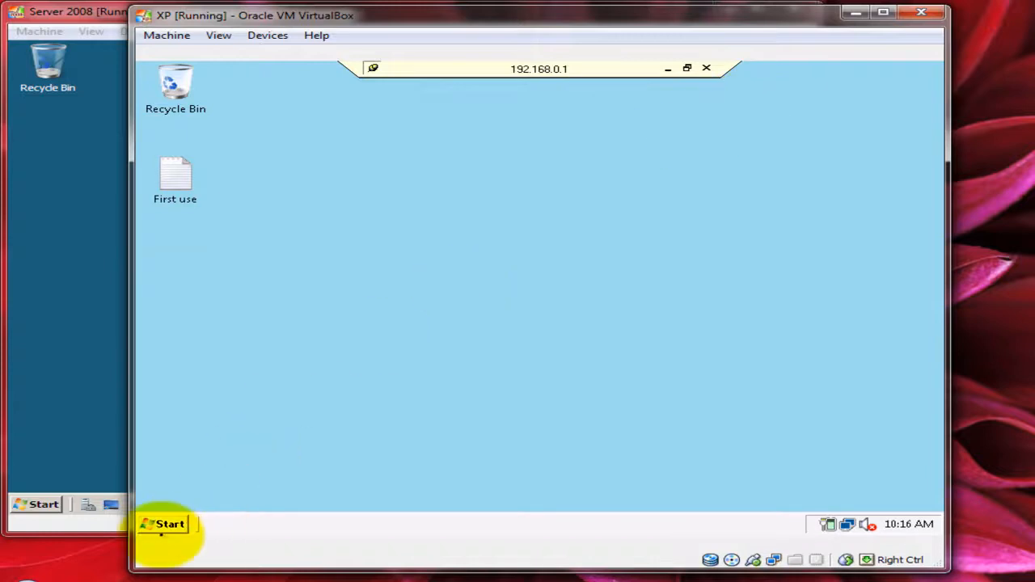
End the remote session on 192.168.0.1 and return to the XP desktop.
click(164, 524)
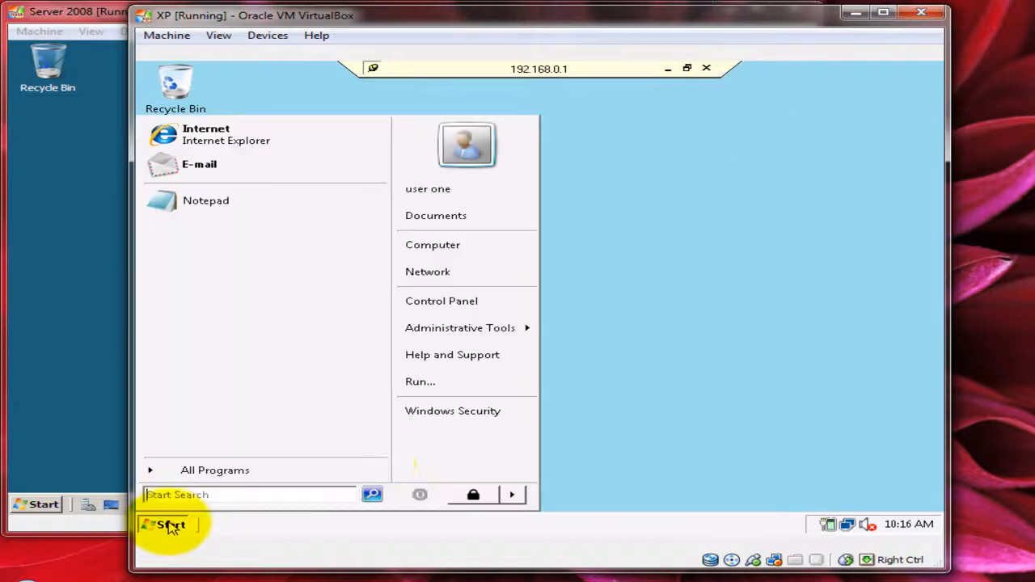
click(520, 495)
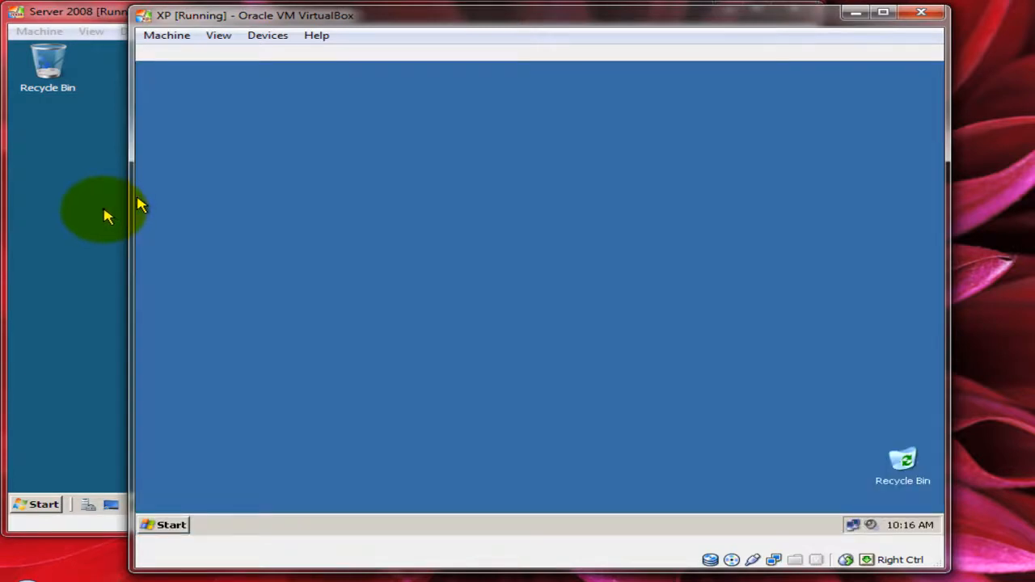
Switch to the Server 2008 virtual machine and open the Windows Firewall exceptions list from Control Panel.
click(107, 216)
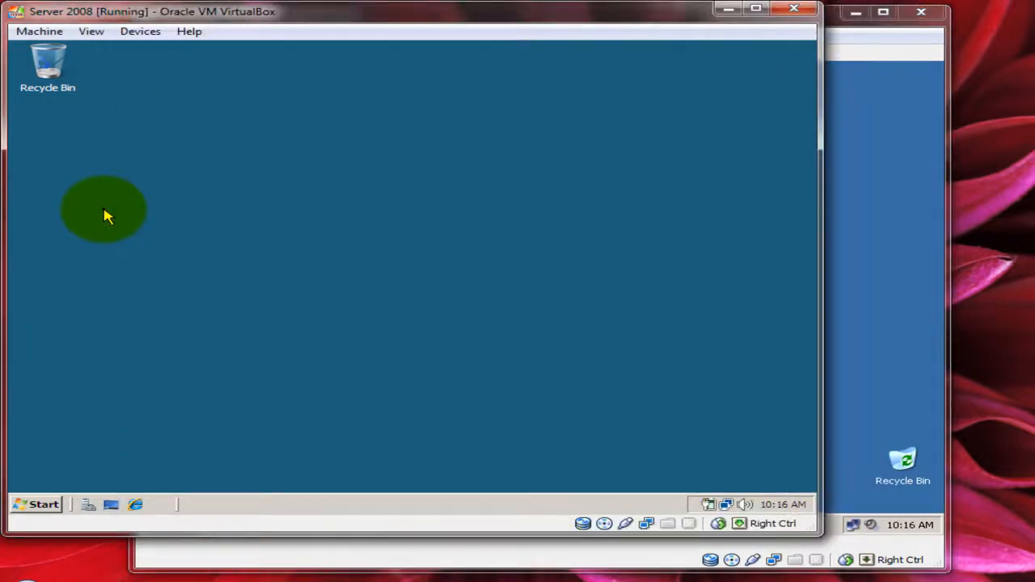
click(36, 507)
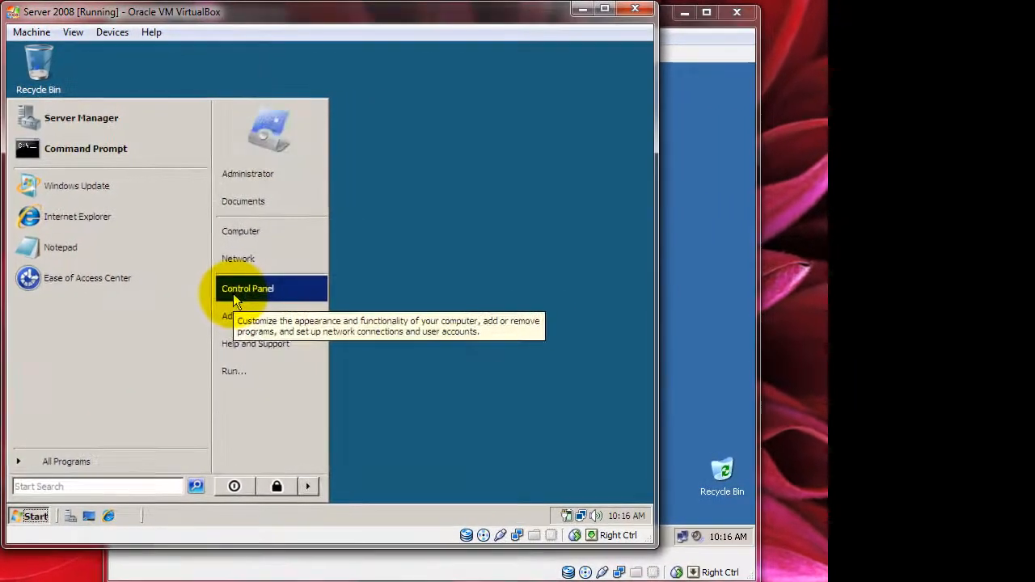
click(234, 293)
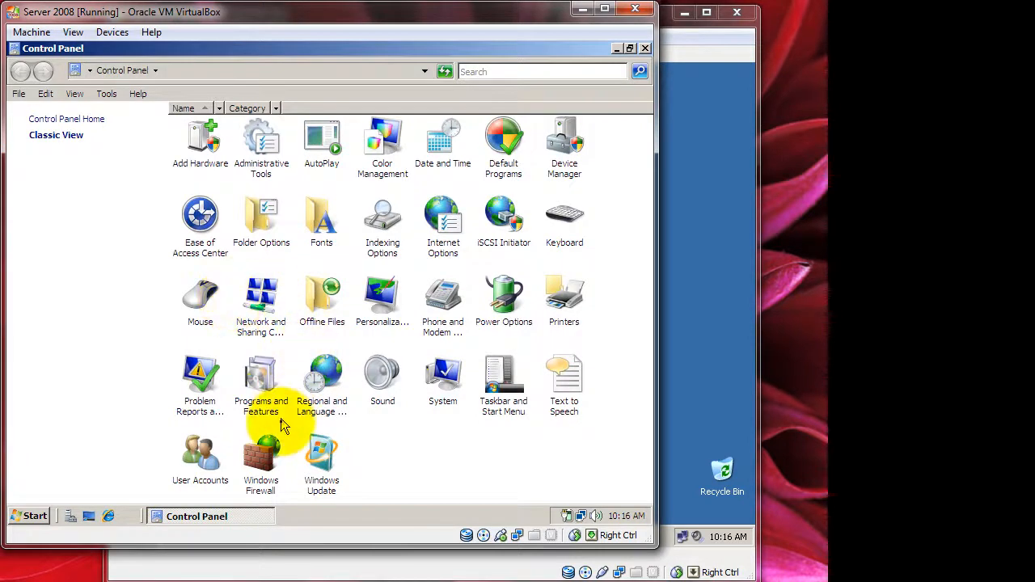
click(267, 458)
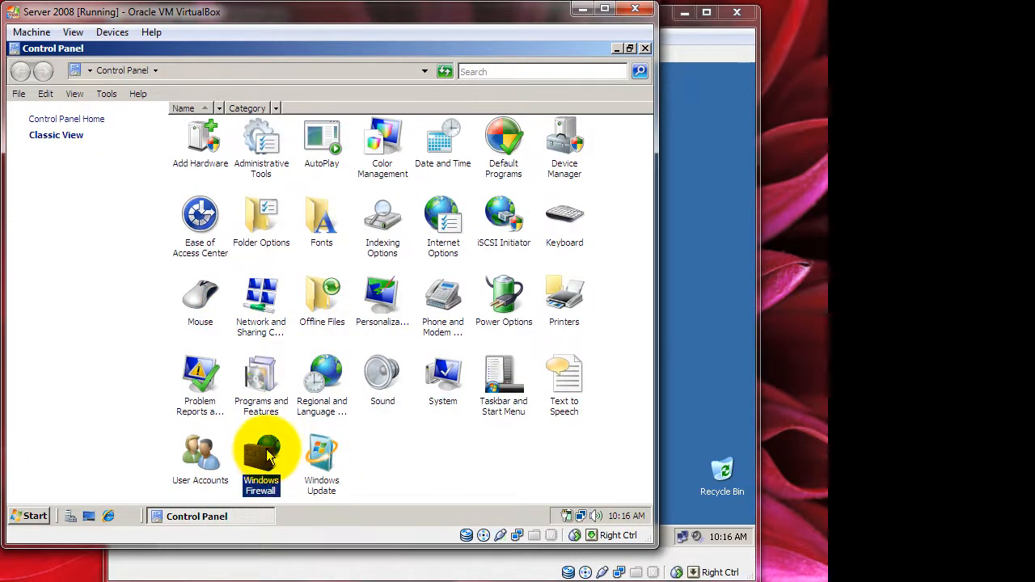
double_click(267, 457)
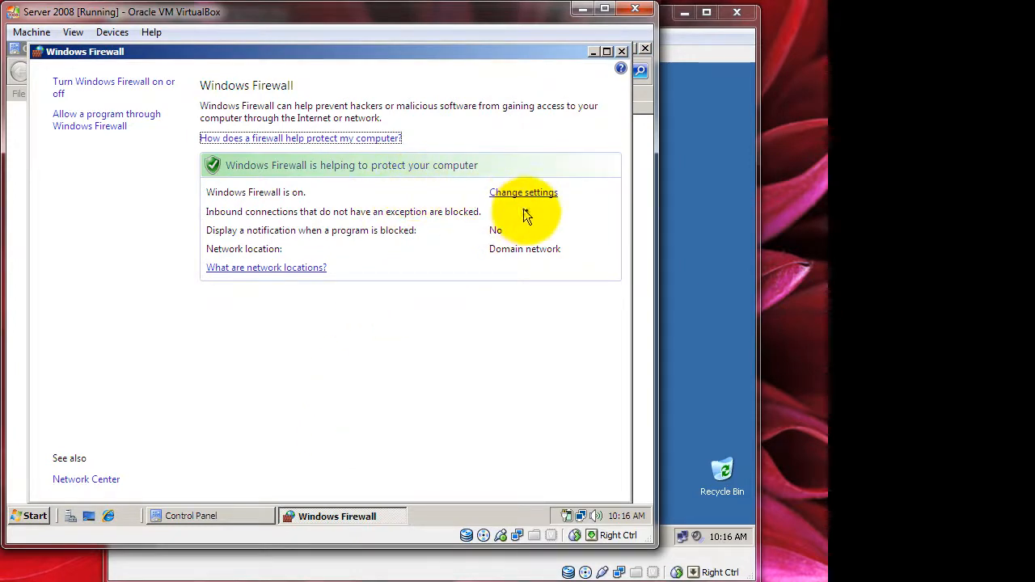
click(123, 124)
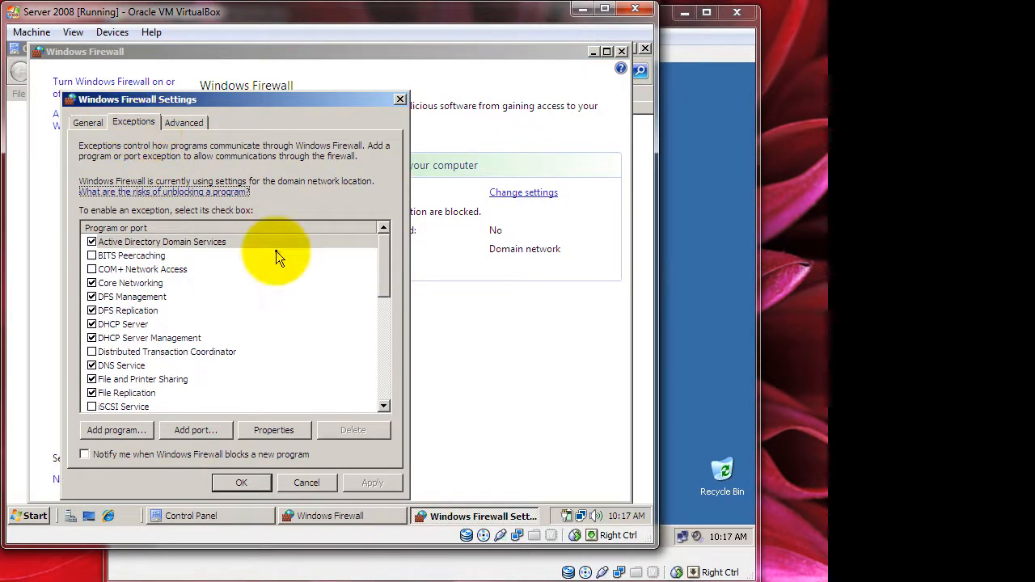
Check the Remote Desktop exception in the firewall list and view its properties.
drag(389, 276, 397, 368)
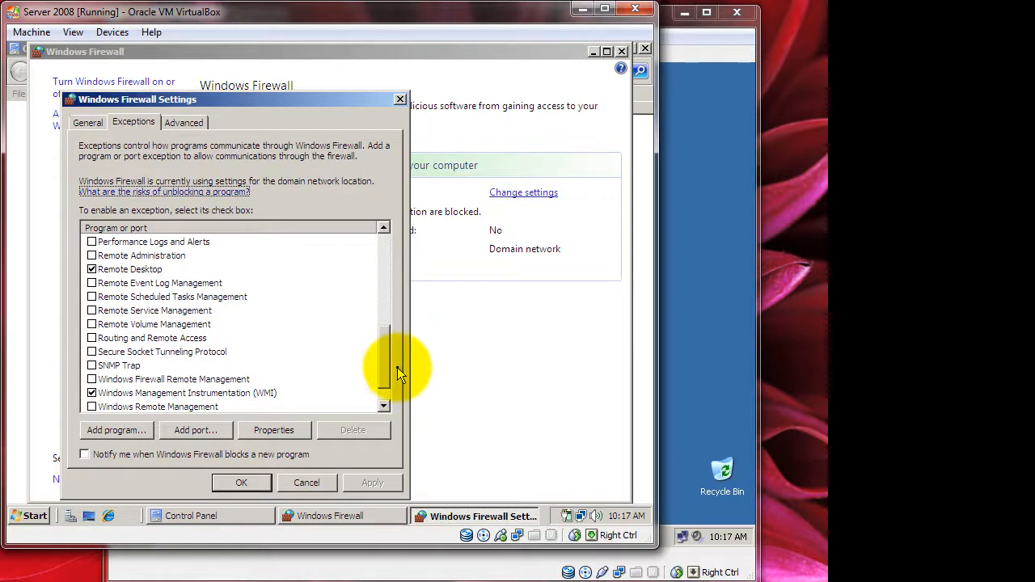
click(128, 269)
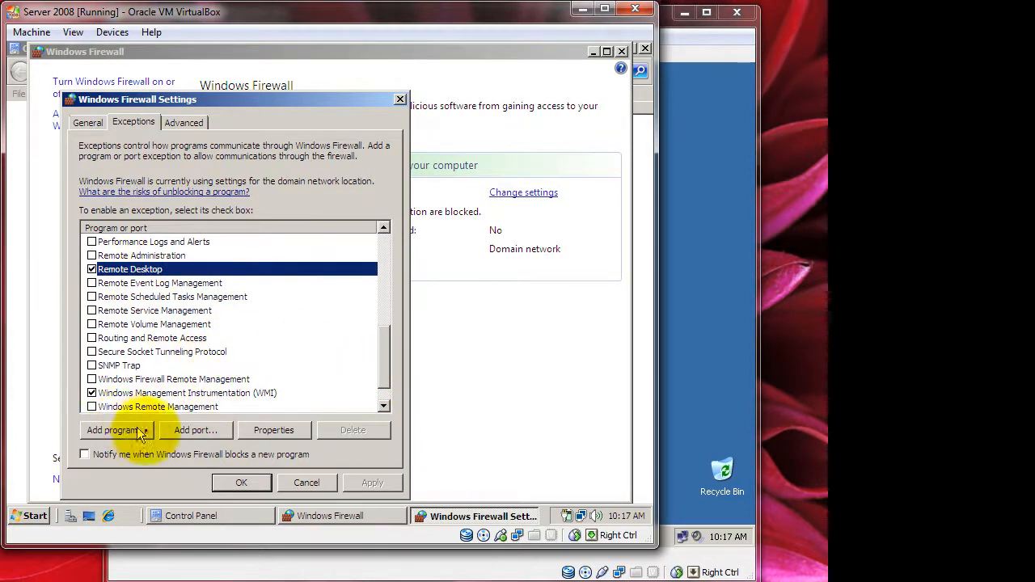
click(267, 433)
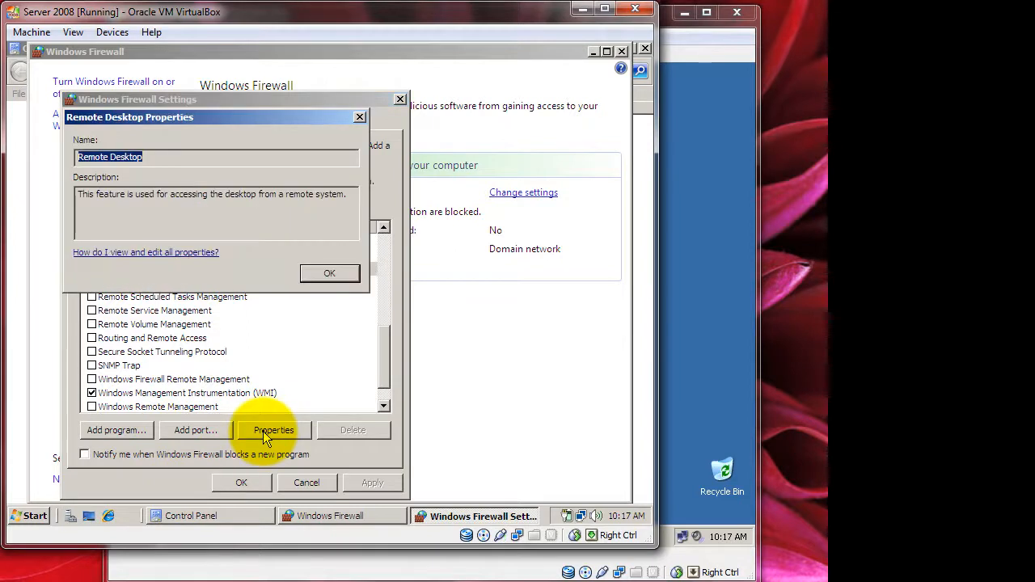
click(315, 276)
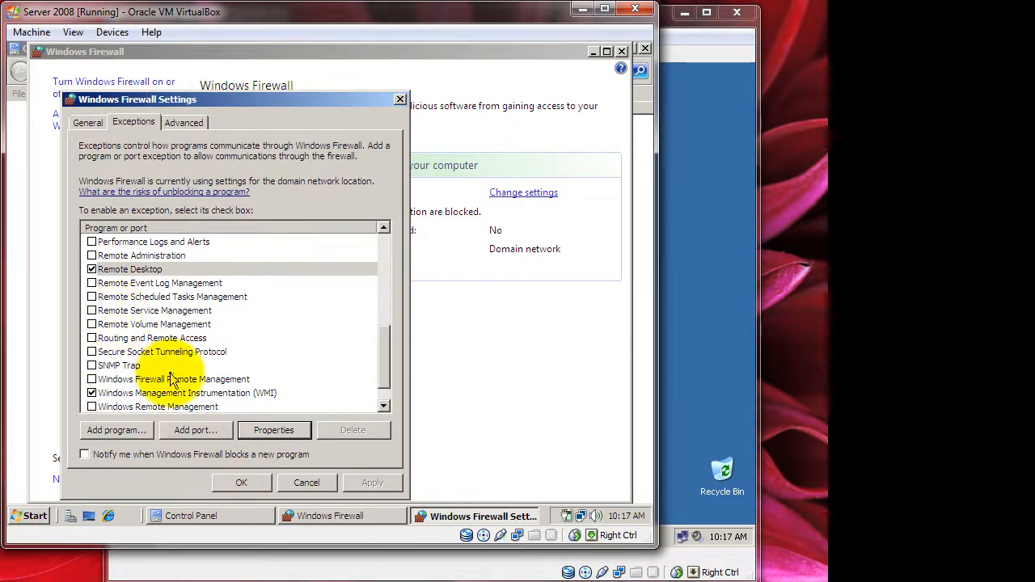
Examine the scope options for a new firewall port: any computer, own subnet only and custom list; cancel without adding a port.
click(198, 429)
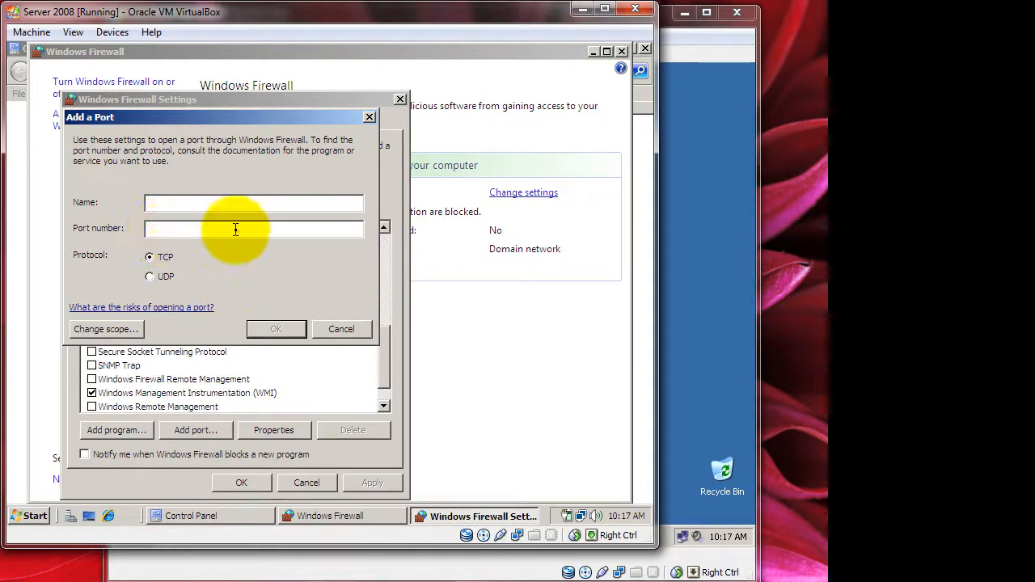
click(107, 330)
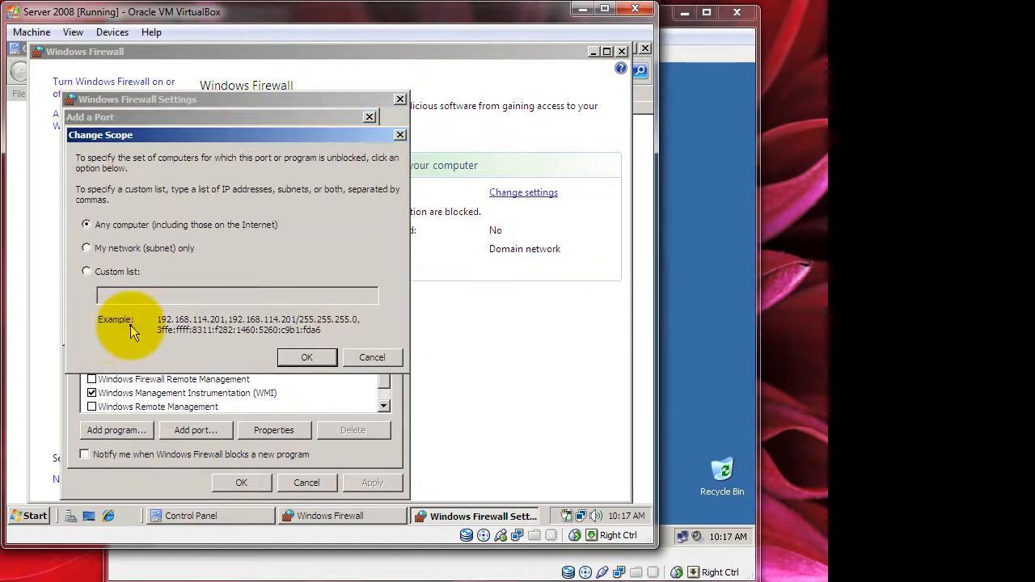
click(115, 272)
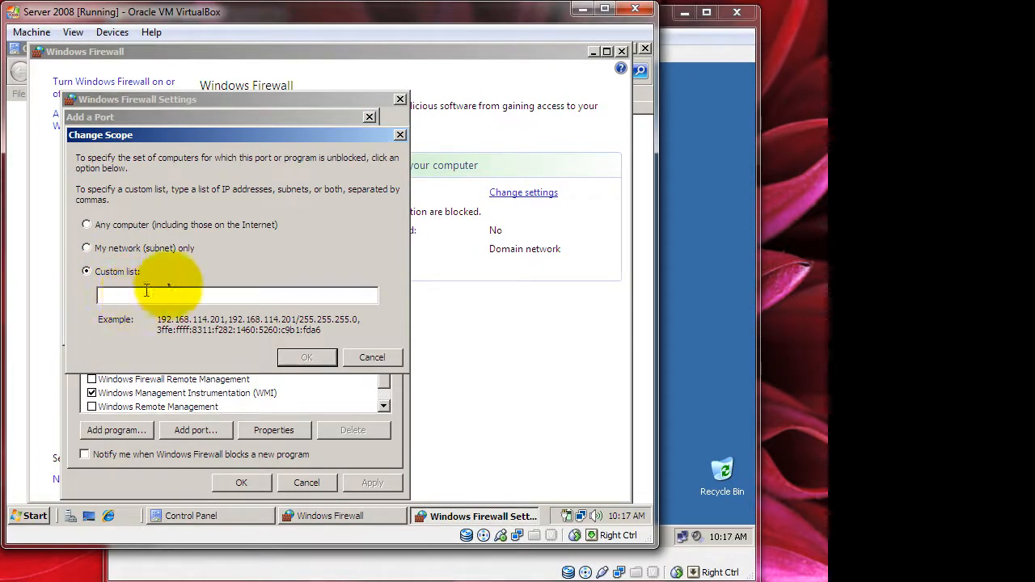
click(129, 226)
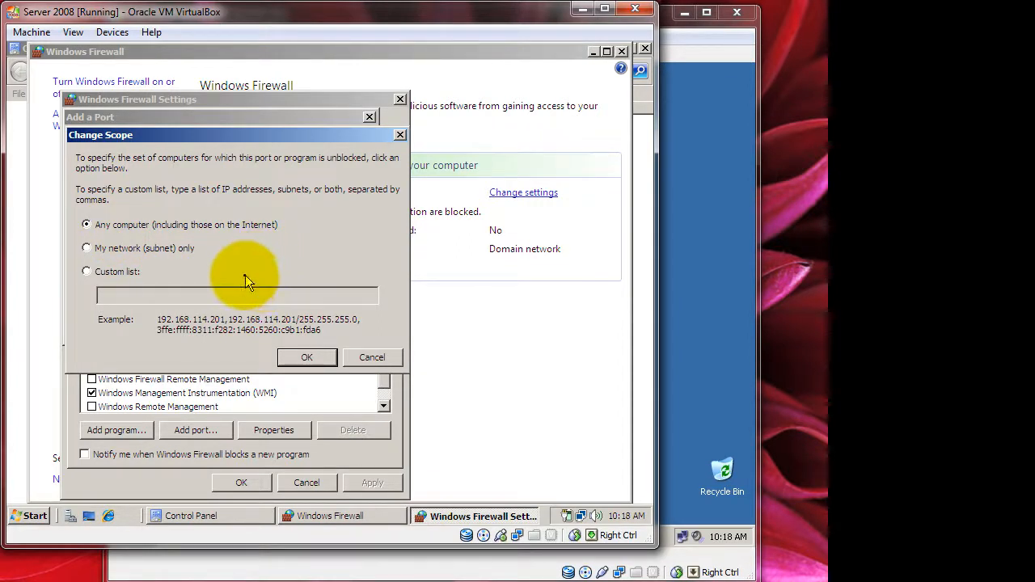
click(93, 249)
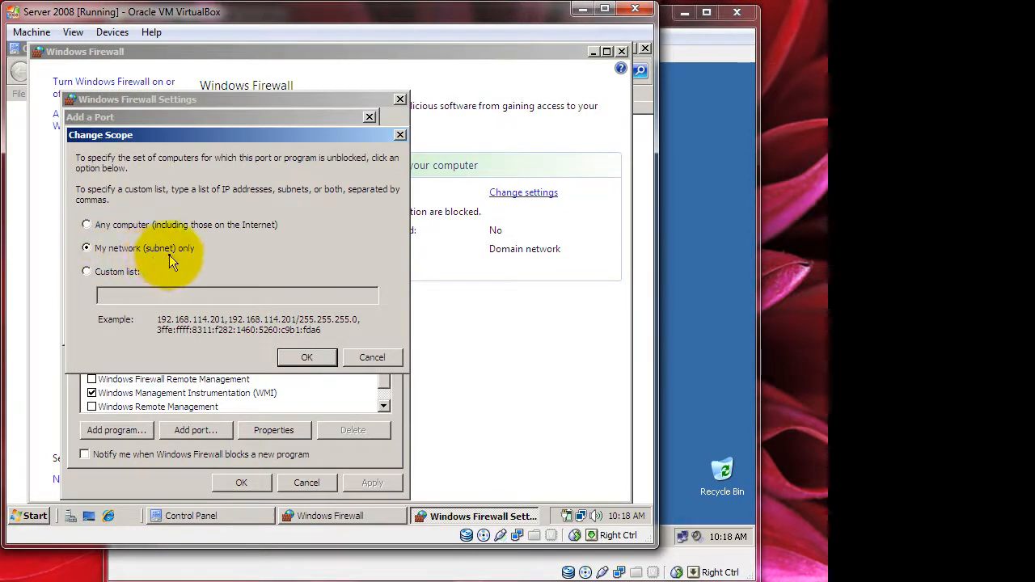
click(106, 273)
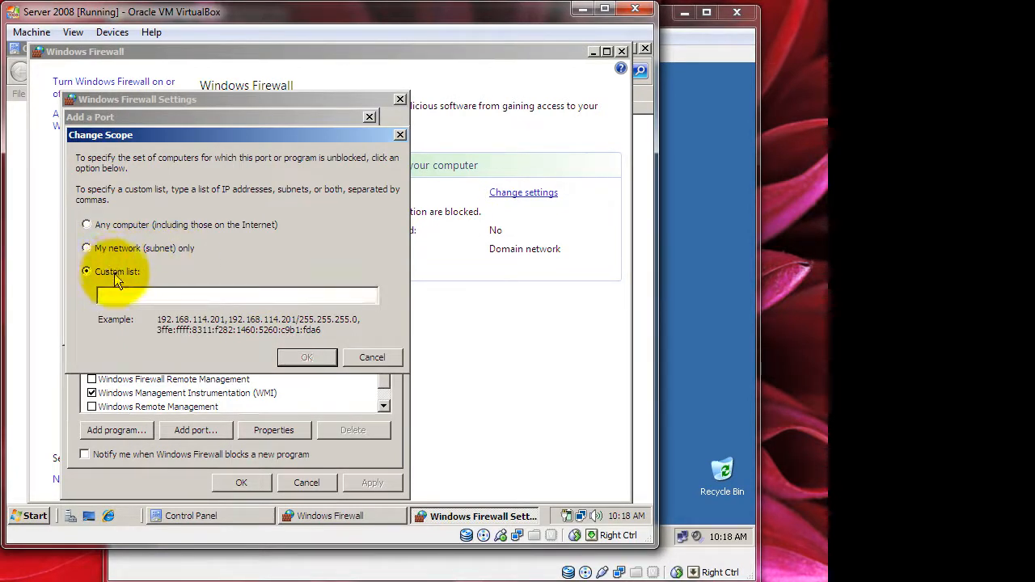
click(119, 295)
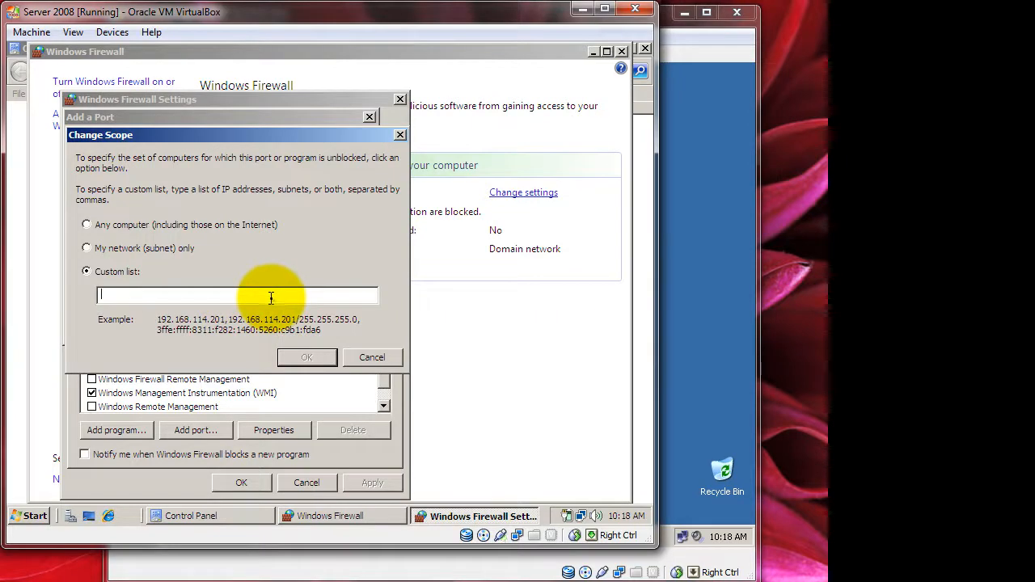
click(307, 483)
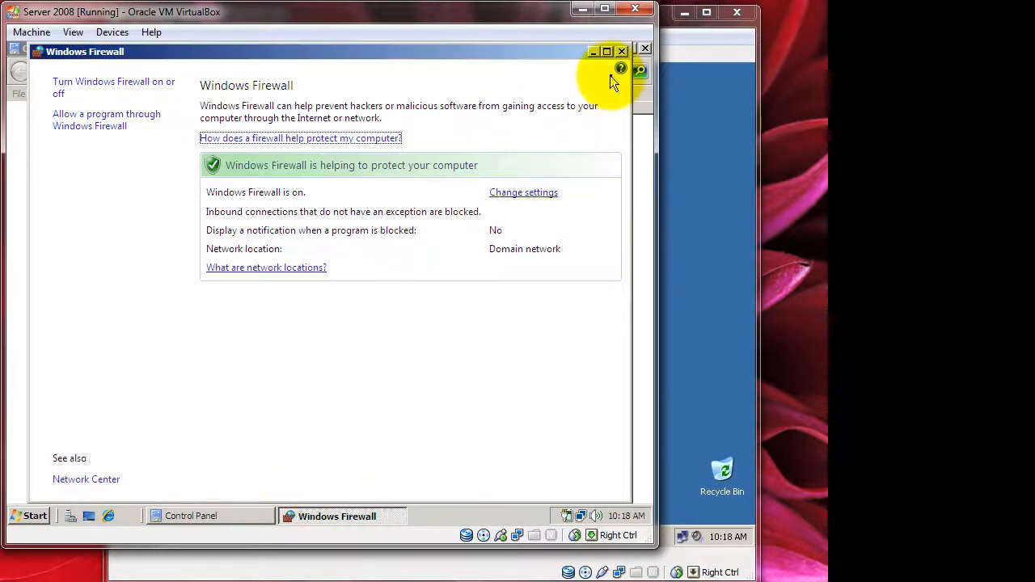